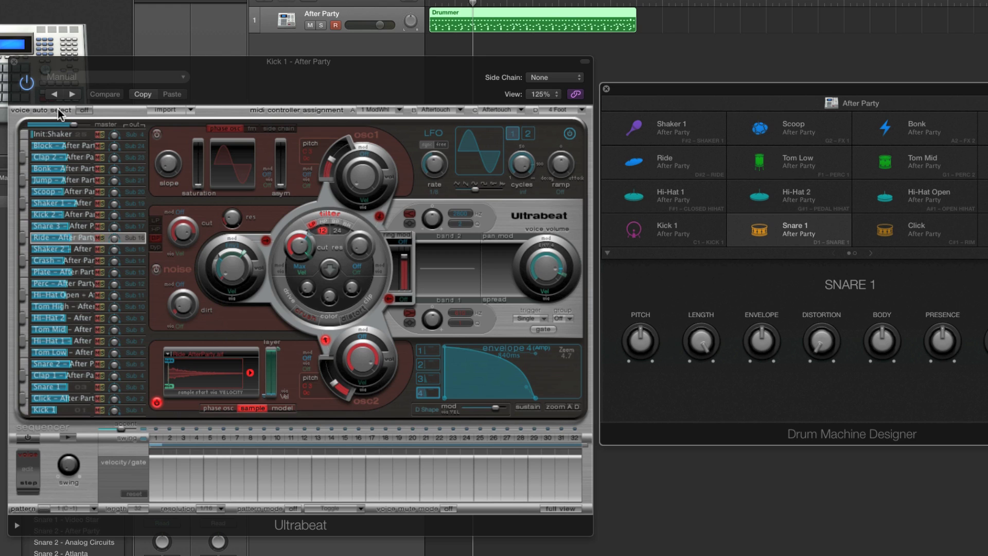
Turn on voice auto select in Ultrabeat and trigger the Tom Low, Ride, Kick 1 and Snare 1 pads
click(84, 110)
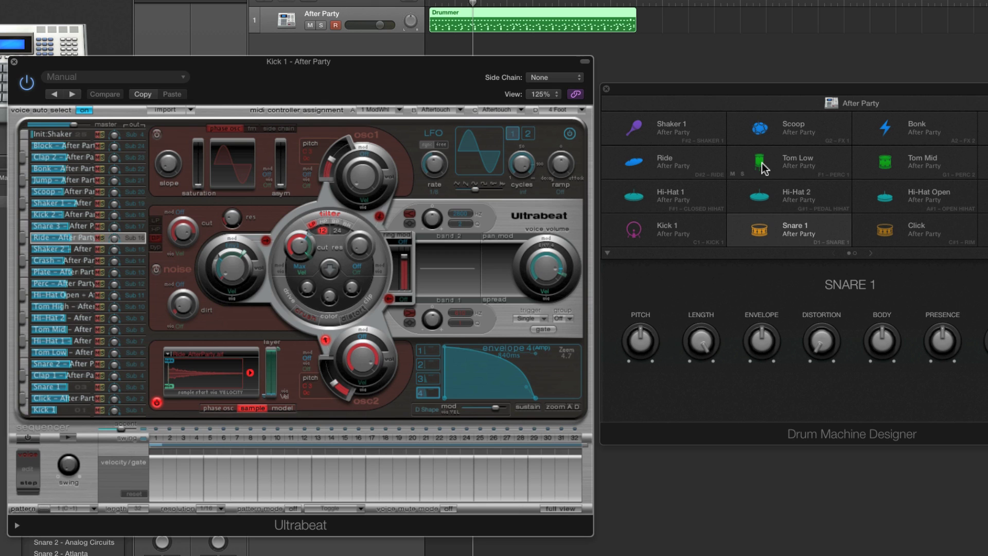
click(764, 168)
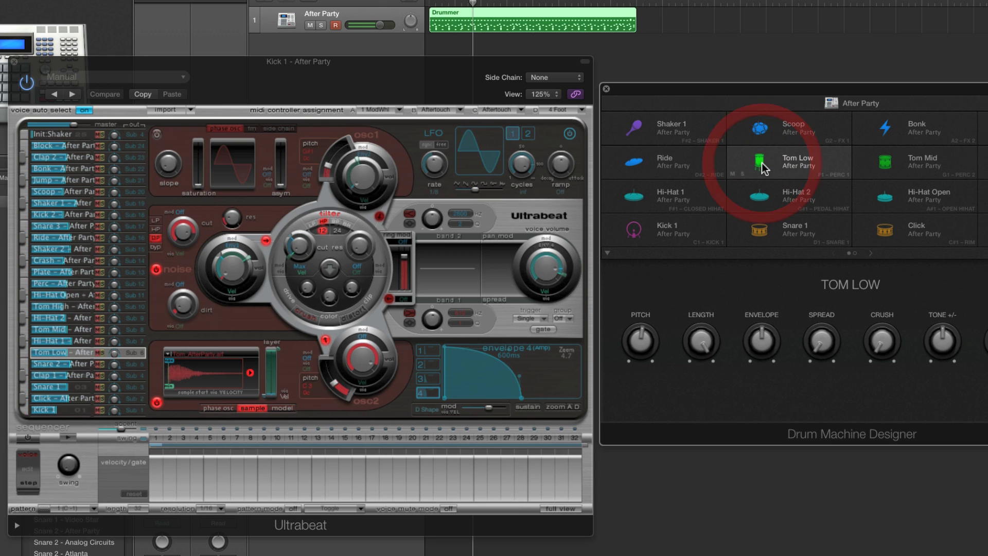
click(646, 164)
click(665, 228)
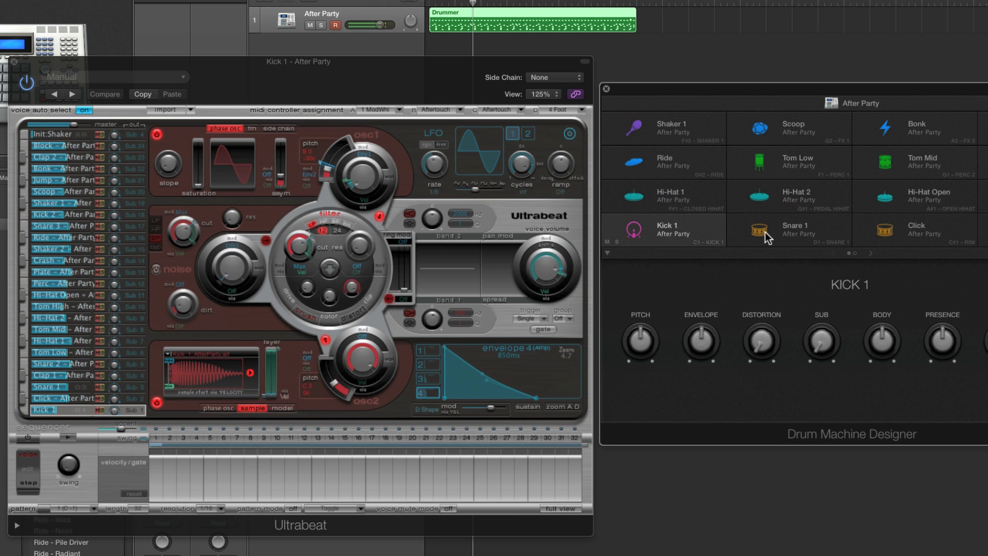
click(767, 237)
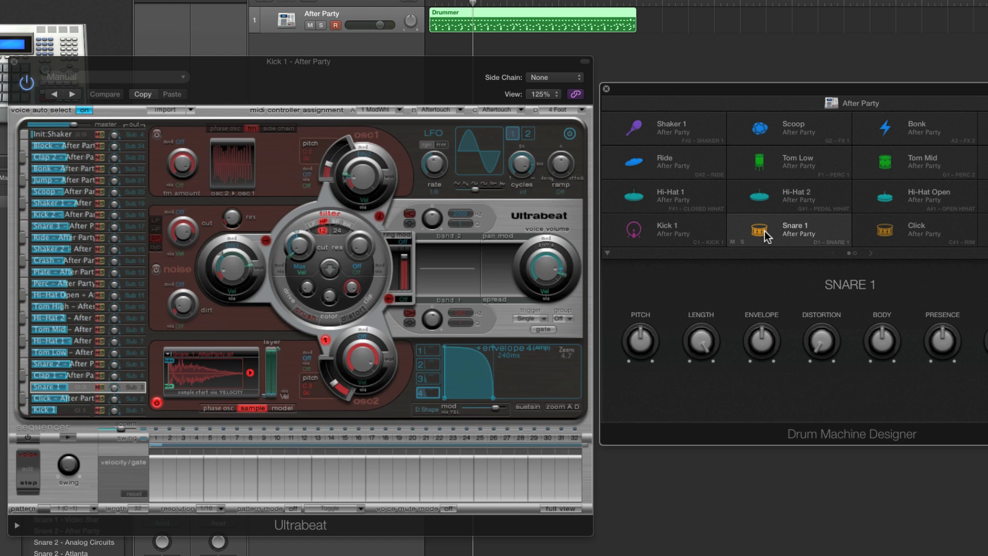
click(762, 165)
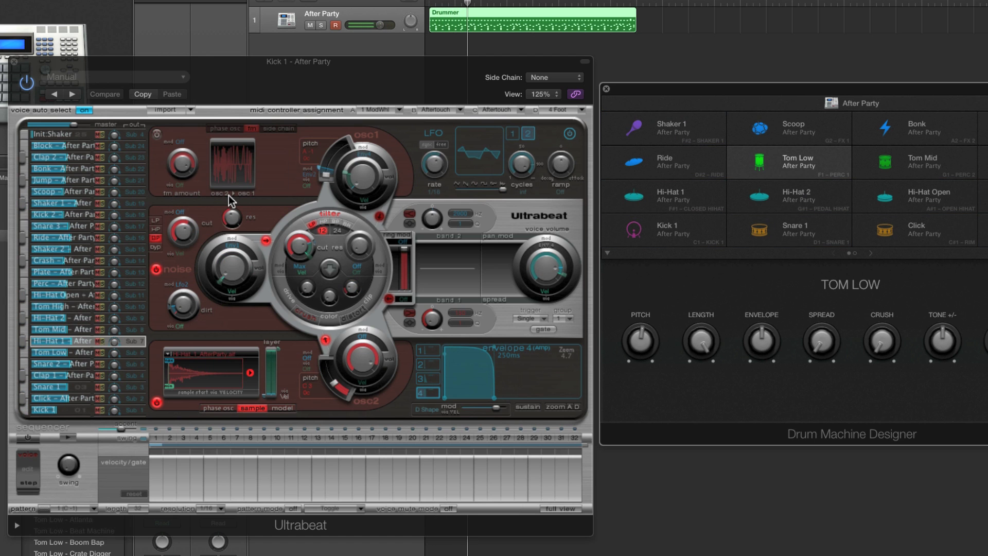
Turn off voice auto select, select the Ride voice in Ultrabeat manually, and audition it alongside the Ride pad
click(84, 110)
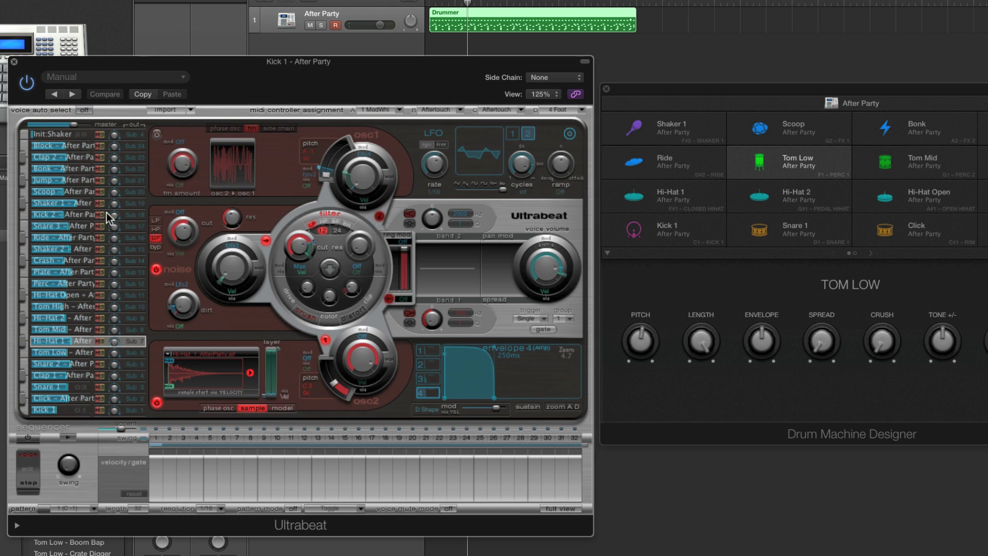
mouse_move(759, 174)
click(638, 167)
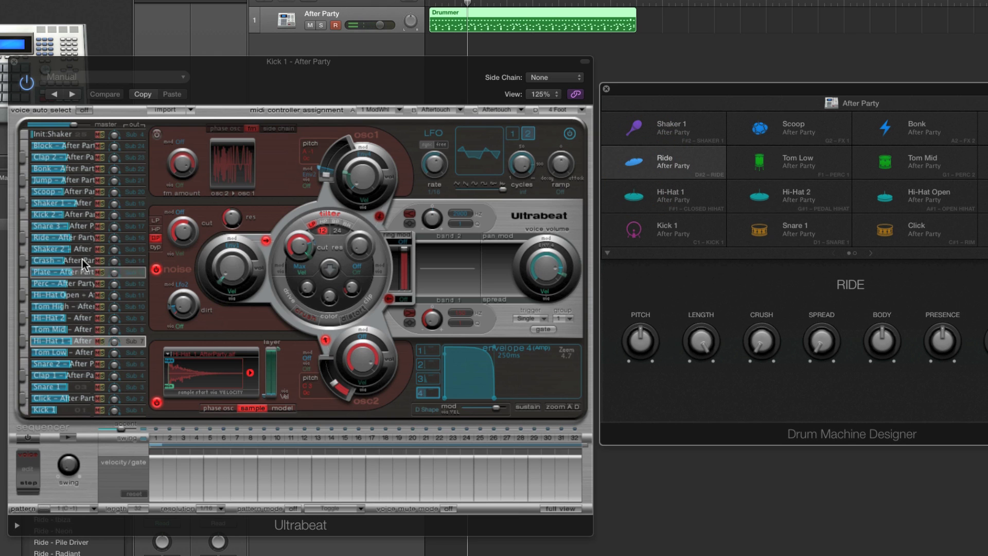
click(81, 238)
click(23, 240)
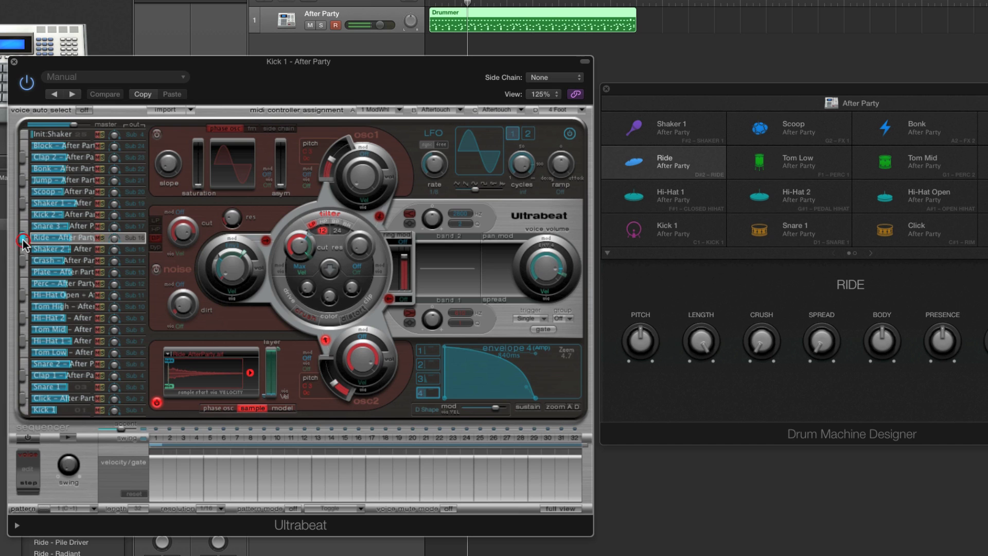
click(637, 164)
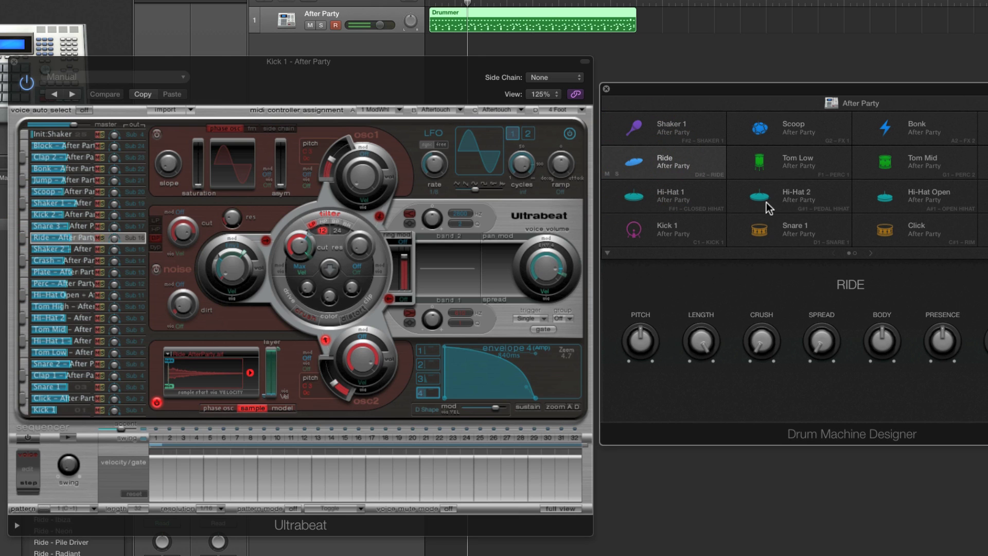
Trigger the Hi-Hat 2 pad and select its matching Hi-Hat 2 voice in Ultrabeat
click(767, 206)
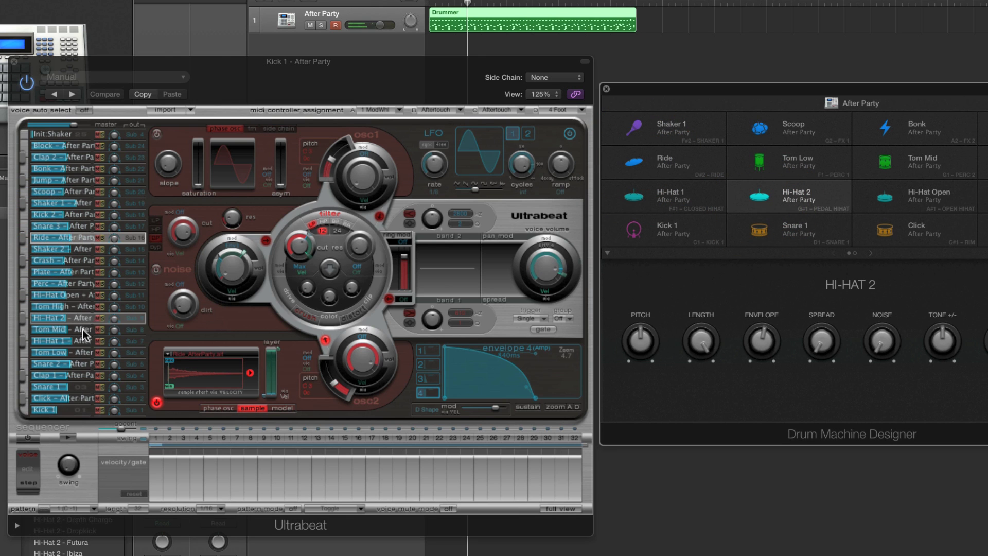
click(46, 323)
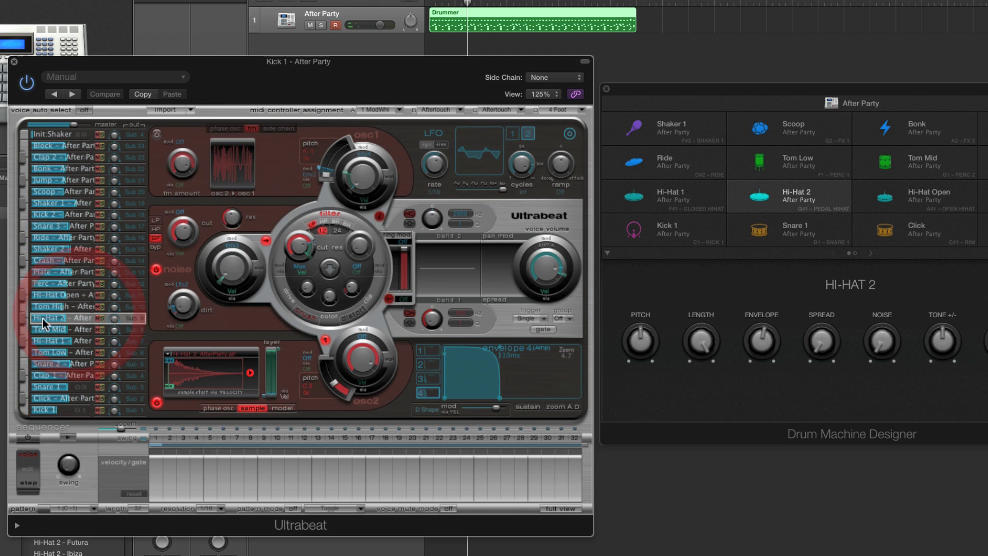
drag(45, 323, 86, 326)
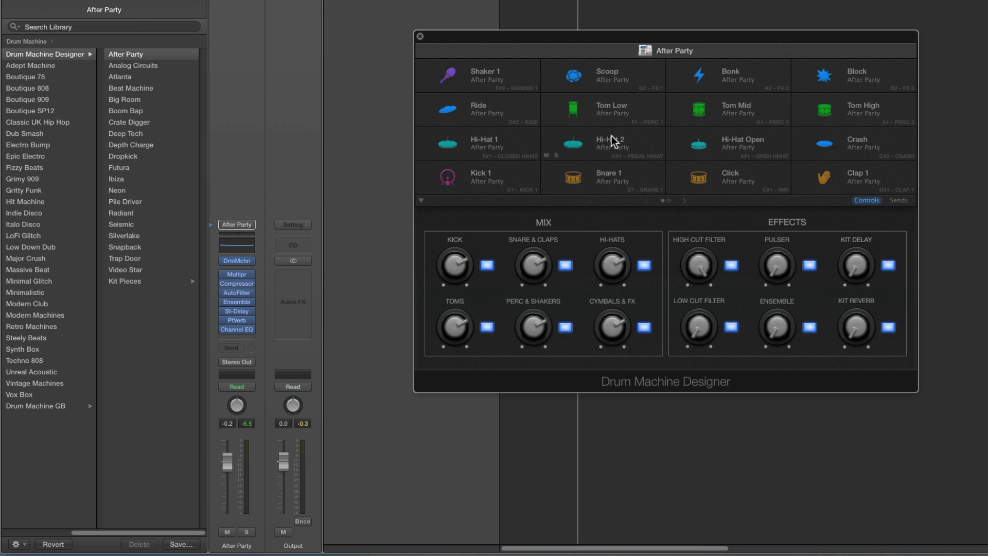
View the Kicks and Snares patch lists in the Library for the Kick 1 and Snare 1 pads
click(453, 181)
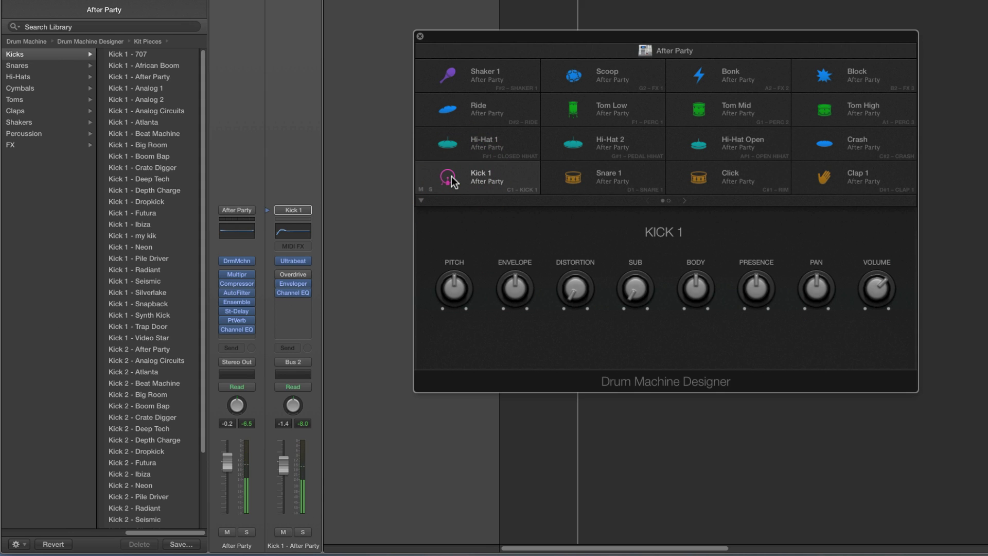
click(58, 57)
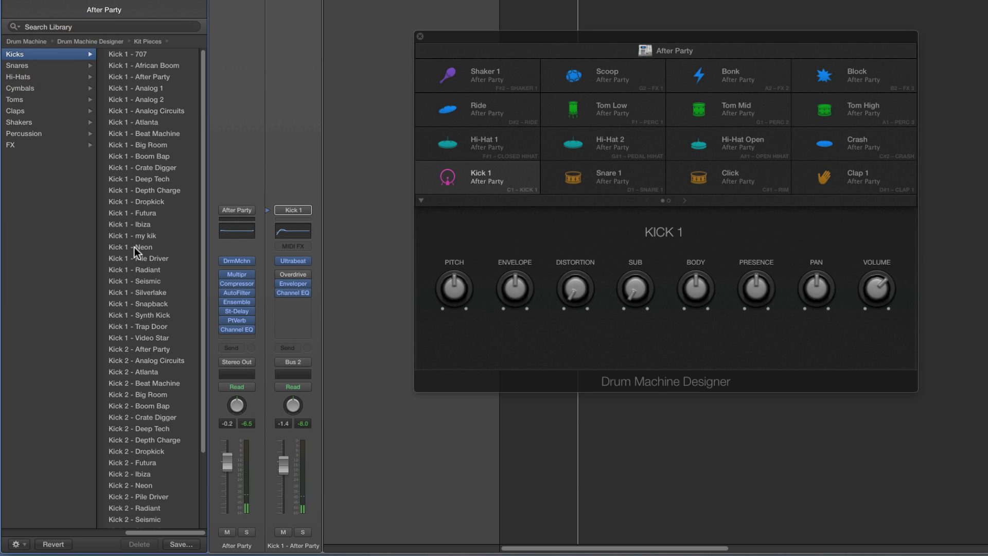
click(573, 179)
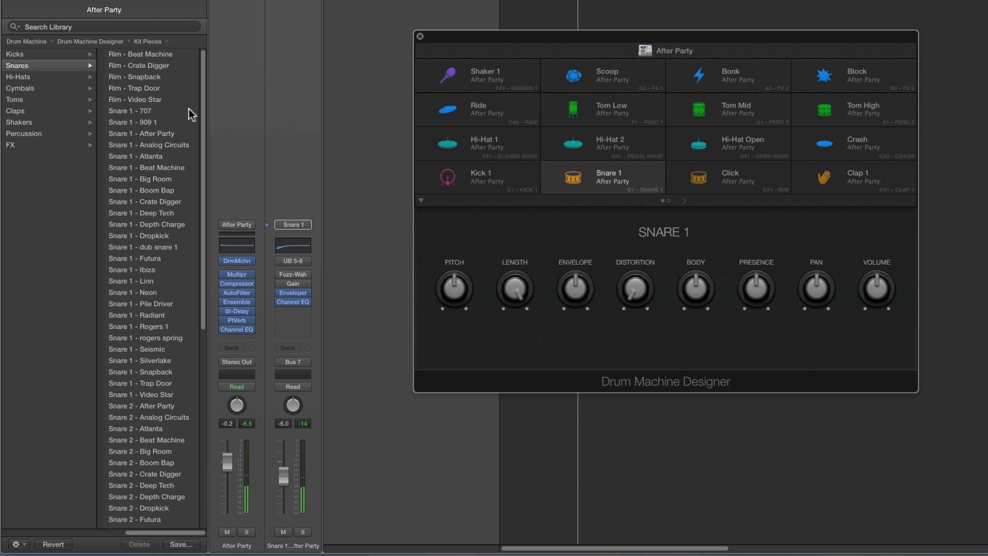
click(76, 67)
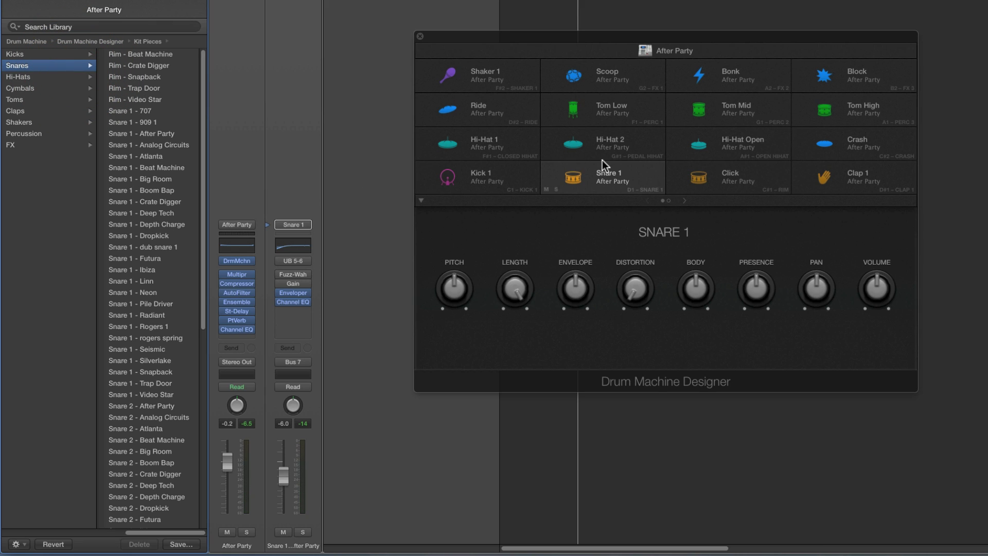
Load the Kick 1 - Big Room patch on the Kick 1 pad and Snare 1 - Beat Machine on Snare 1
click(452, 179)
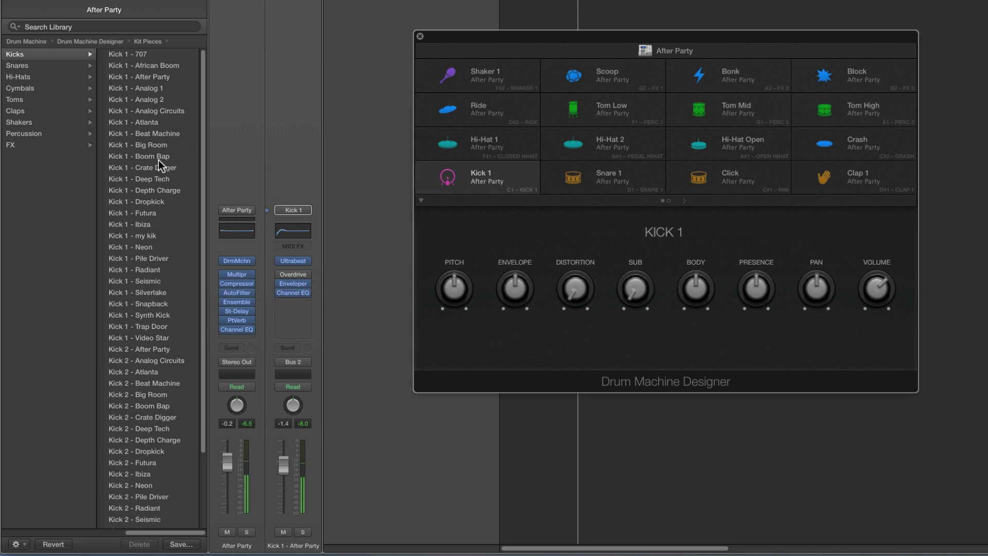
click(147, 146)
click(573, 180)
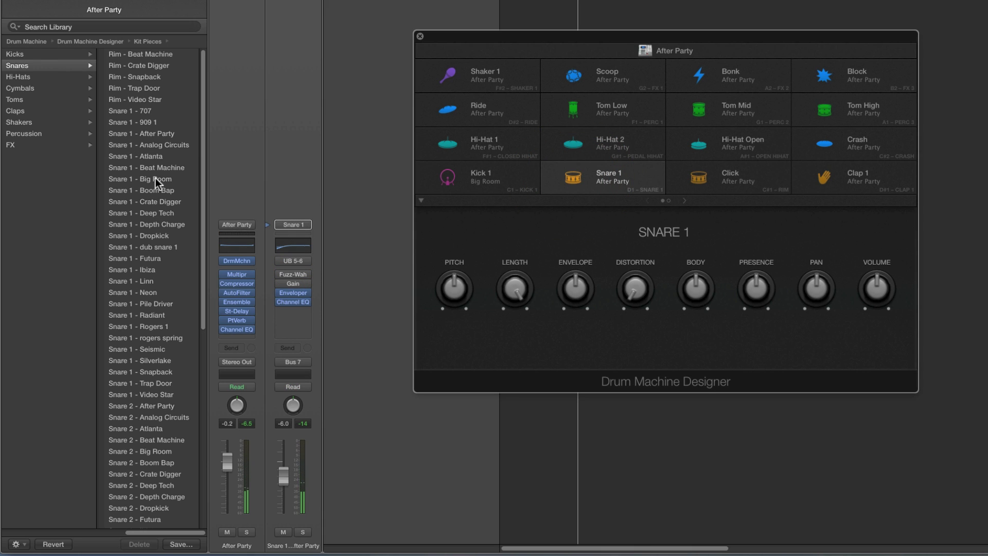
click(156, 170)
Load the Click - Deep Tech patch on the Click pad and Clap 1 - Neon on the Clap 1 pad
click(700, 176)
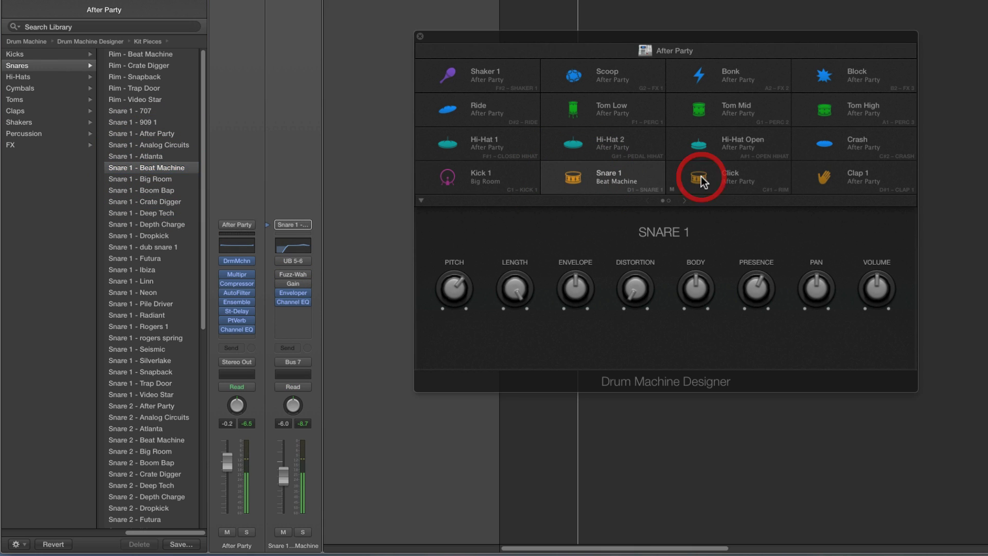
scroll(162, 342, down, 3)
click(155, 356)
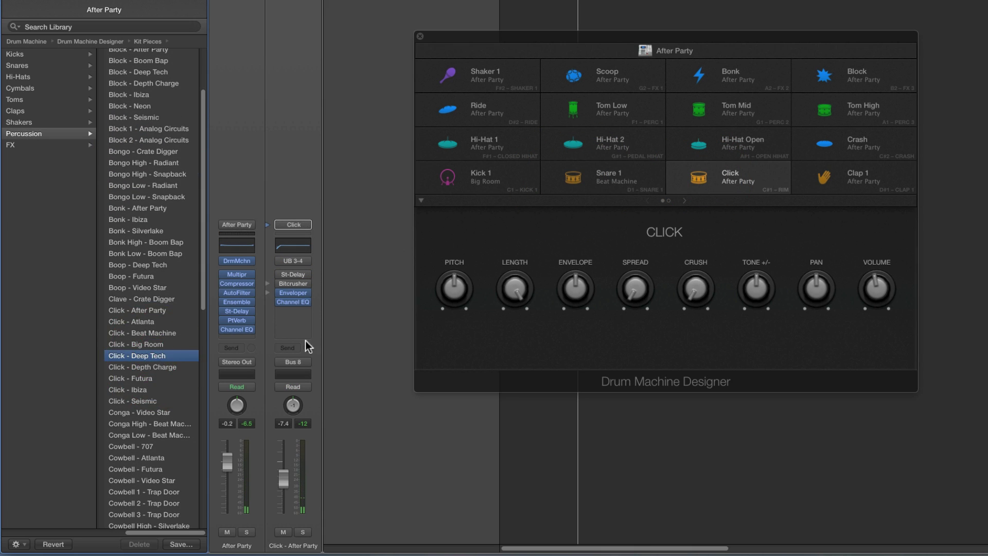
click(822, 181)
click(138, 191)
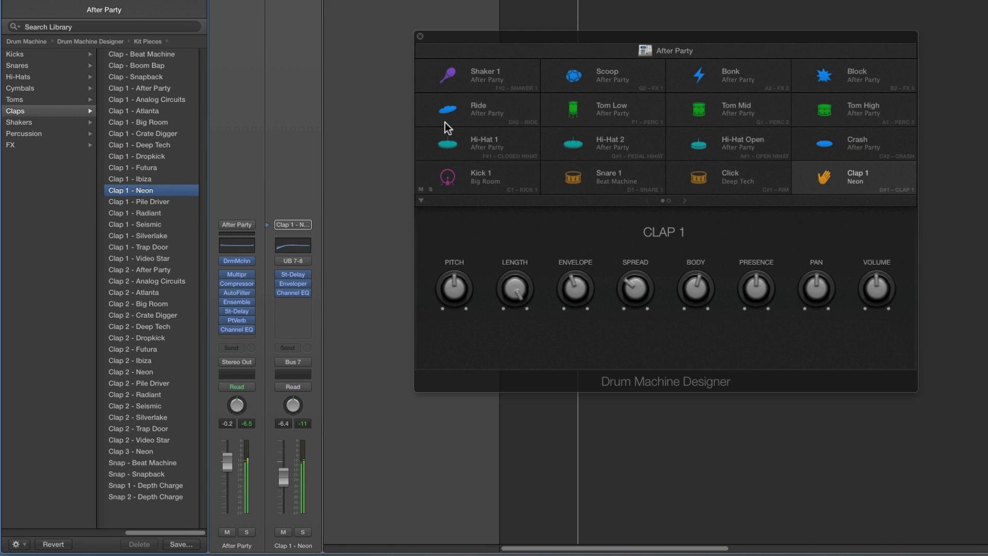
Load the matching Ibiza patches on the Hi-Hat 1, Hi-Hat 2 and Hi-Hat Open pads
click(445, 144)
click(135, 190)
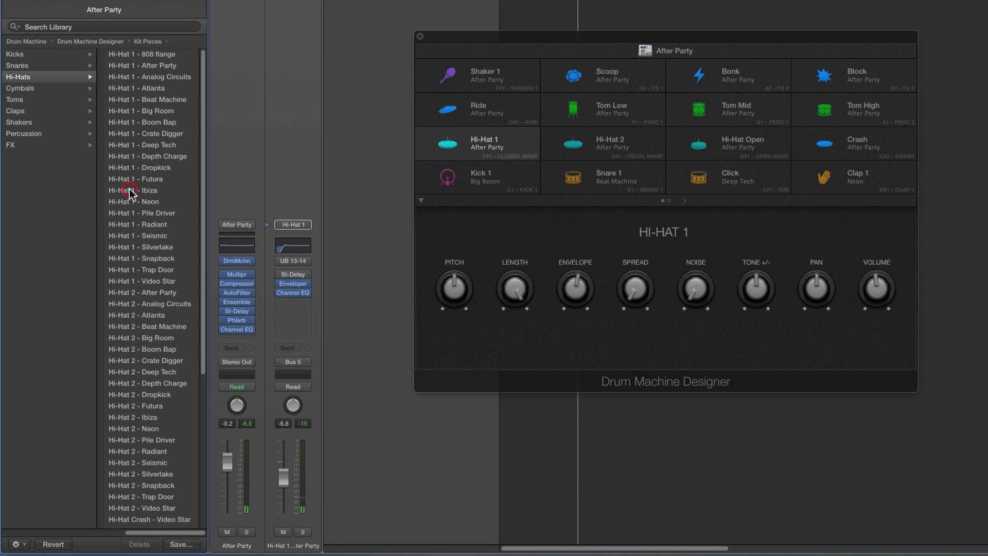
click(572, 147)
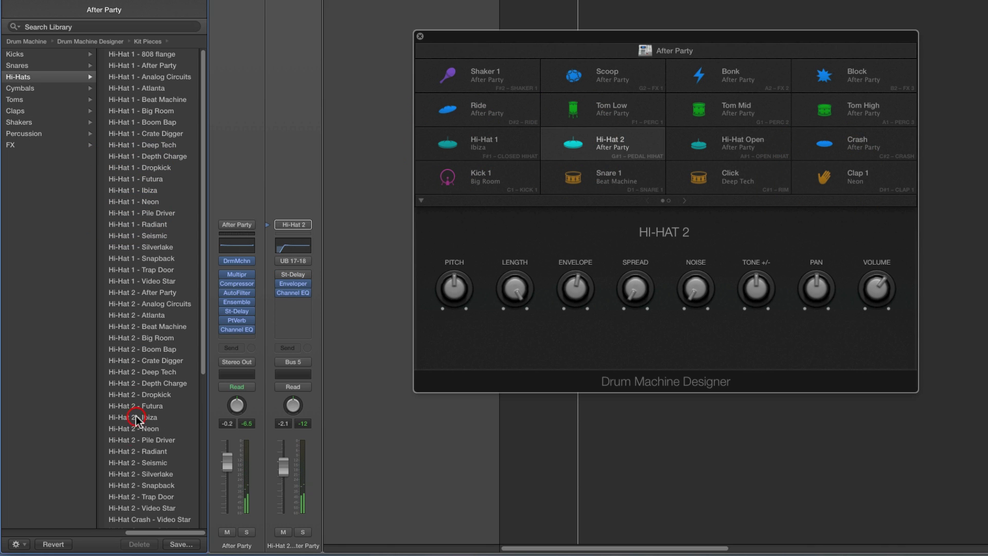
click(138, 417)
click(696, 149)
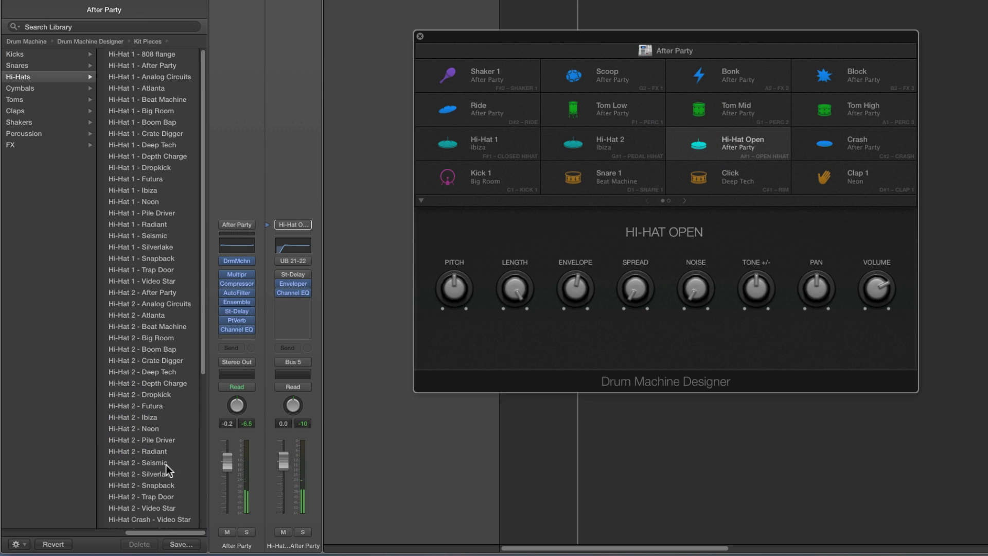
scroll(167, 470, down, 5)
scroll(167, 469, down, 5)
click(139, 444)
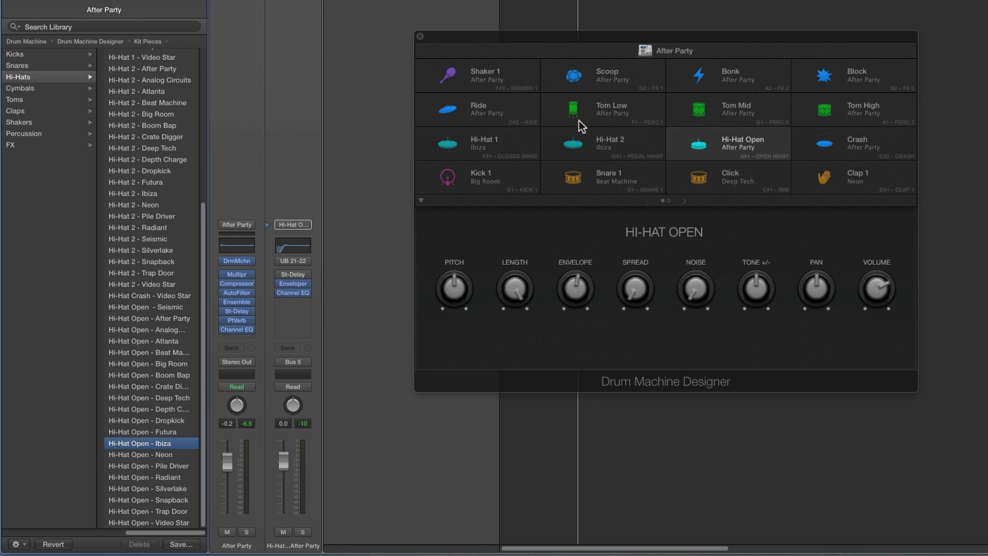
Load the matching Video Star patches on the Tom Low, Tom Mid and Tom High pads
click(575, 116)
scroll(154, 335, down, 5)
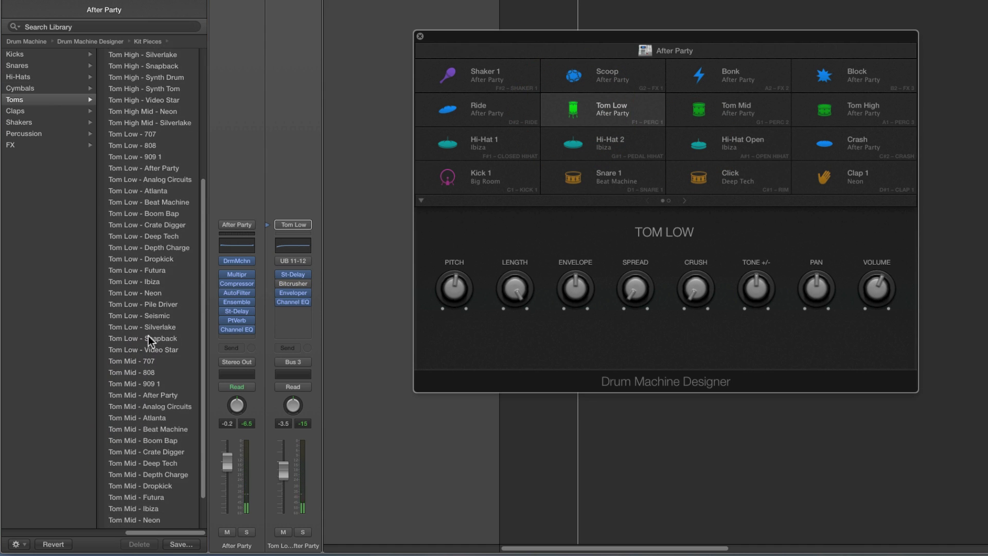
click(135, 306)
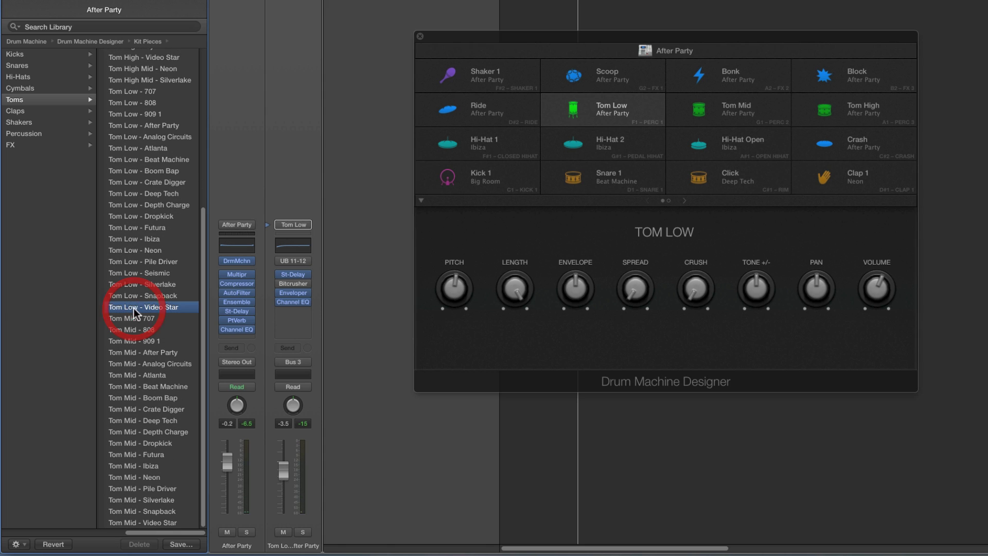
click(679, 117)
drag(208, 237, 209, 386)
click(135, 522)
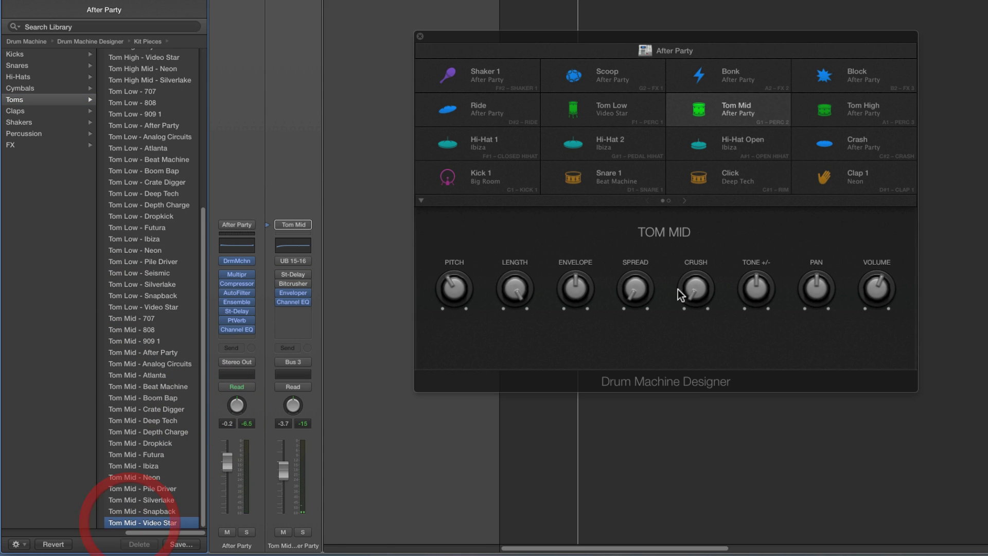
click(825, 109)
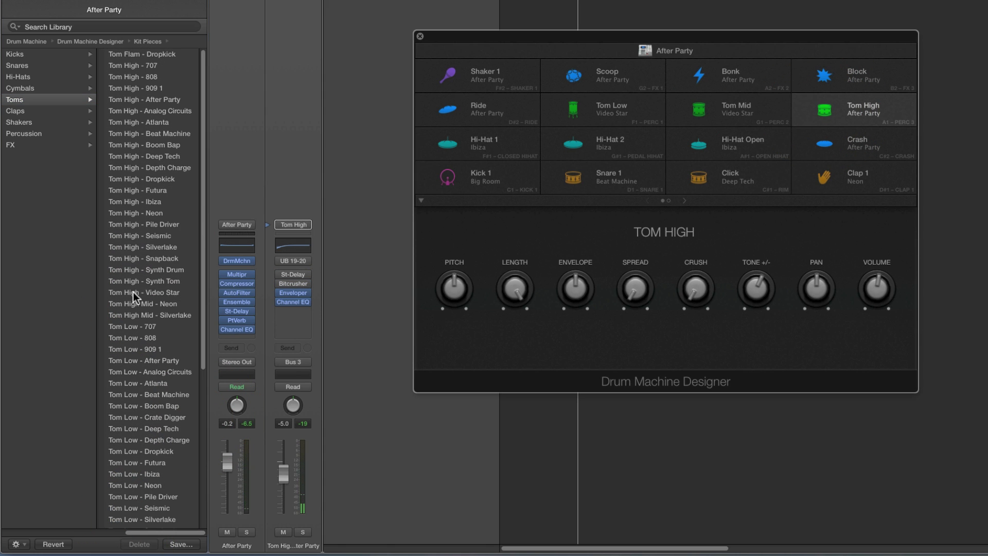
click(135, 292)
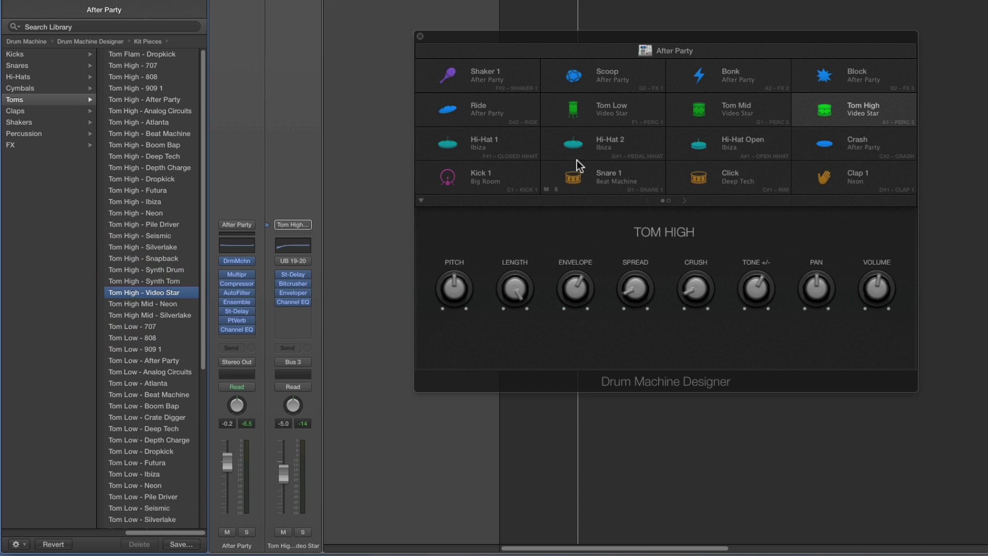
Audition the swapped pads in the kit: Kick 1, Snare 1, Click, Clap 1, the hi-hats and the three toms
click(465, 181)
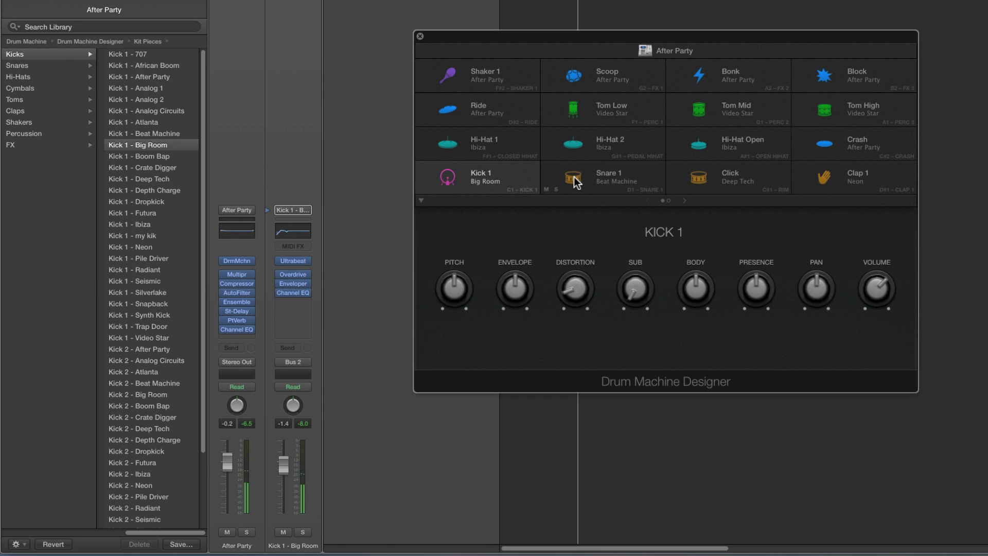
click(575, 179)
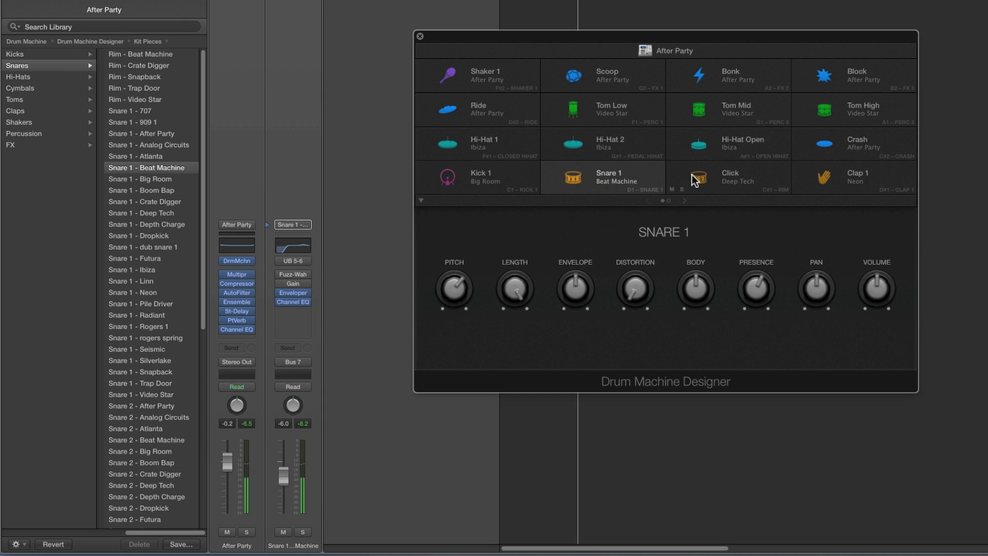
click(696, 180)
click(823, 183)
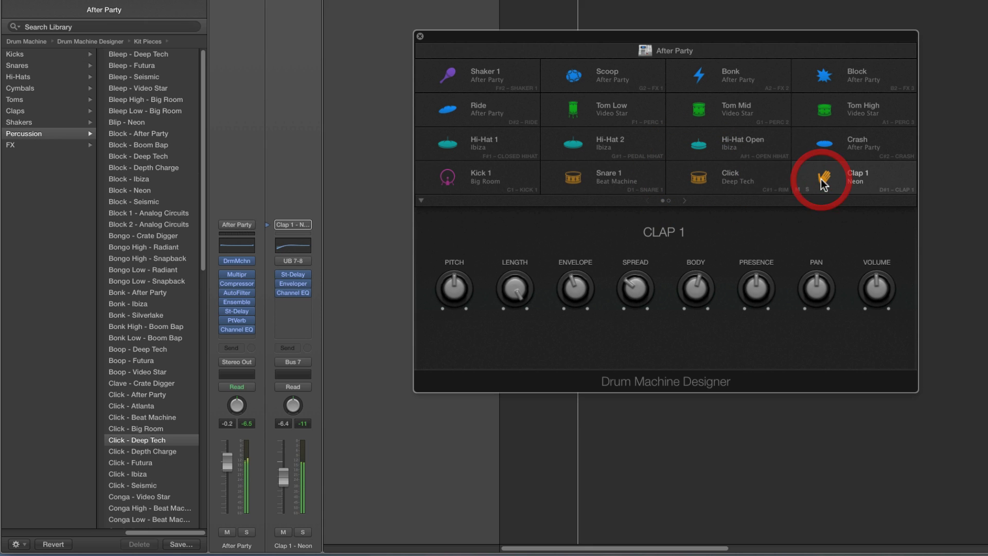
click(474, 148)
click(565, 146)
click(684, 148)
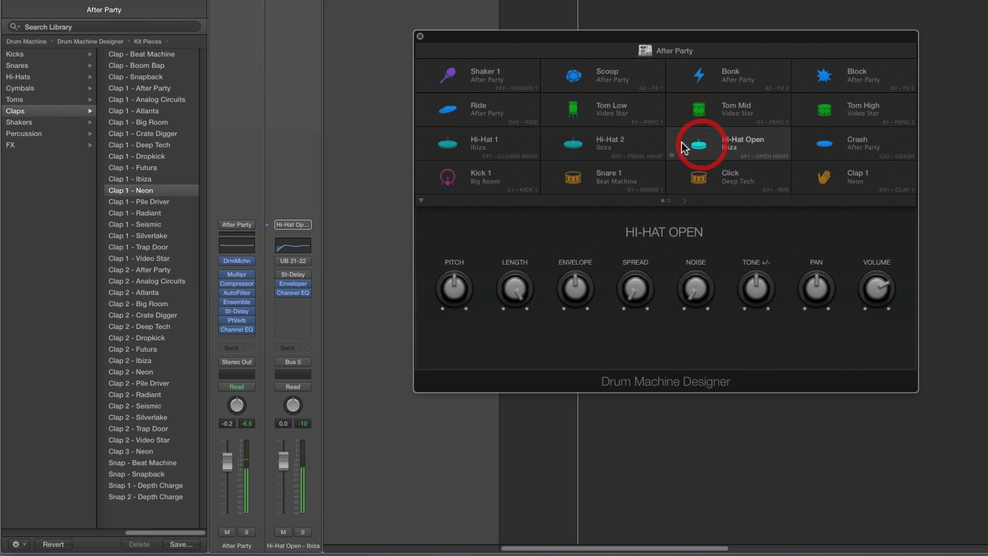
click(596, 114)
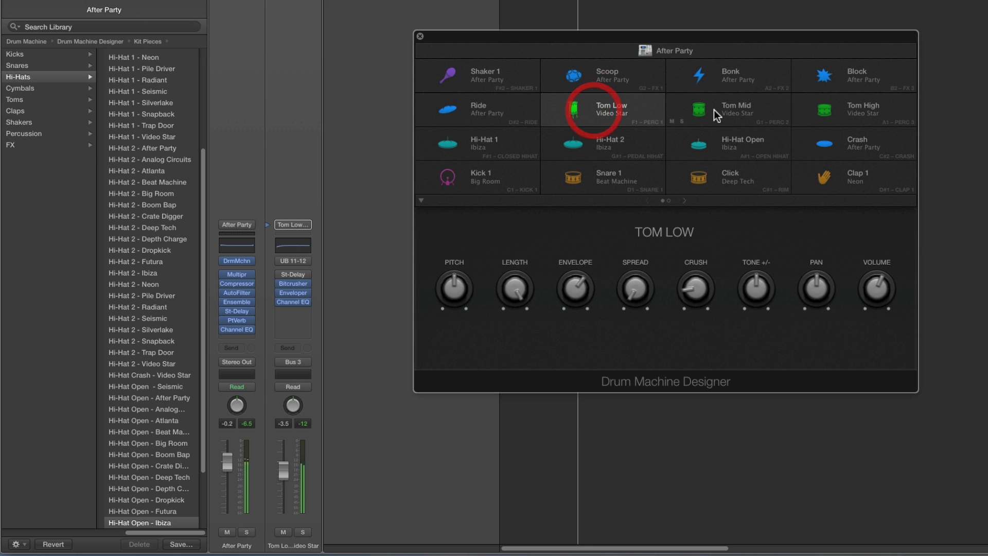
click(715, 110)
click(809, 111)
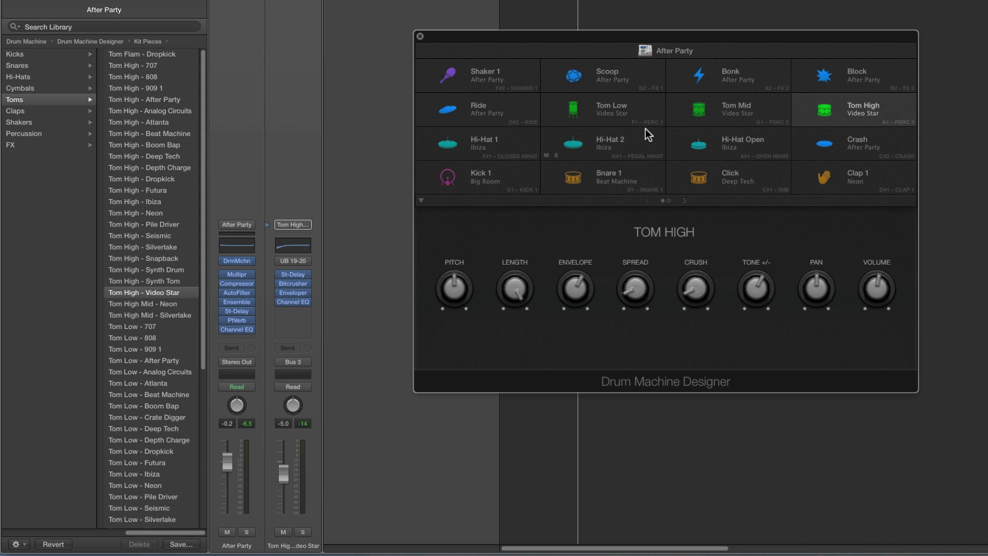
Save the whole modified kit as the user patch After Party 2 and load it from the user patches
click(646, 50)
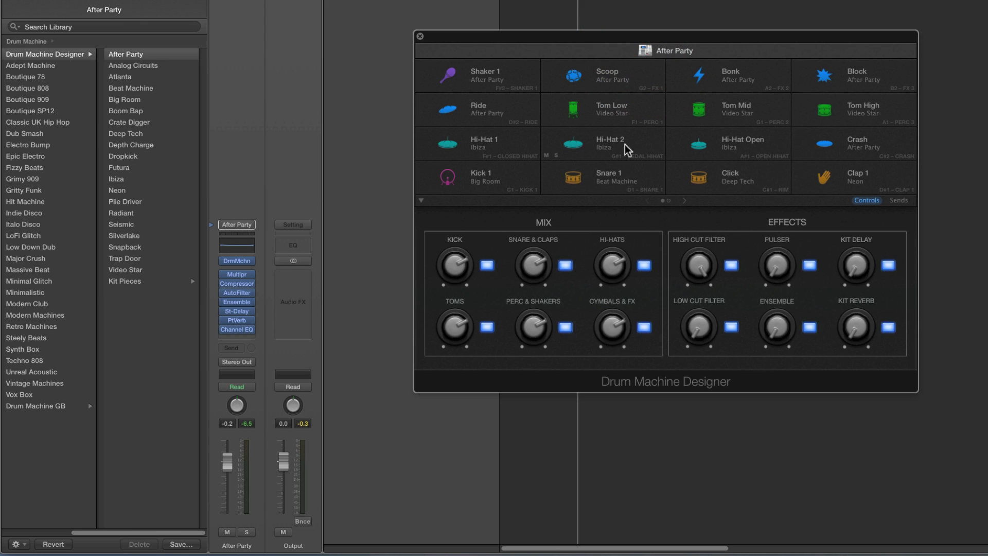
click(192, 545)
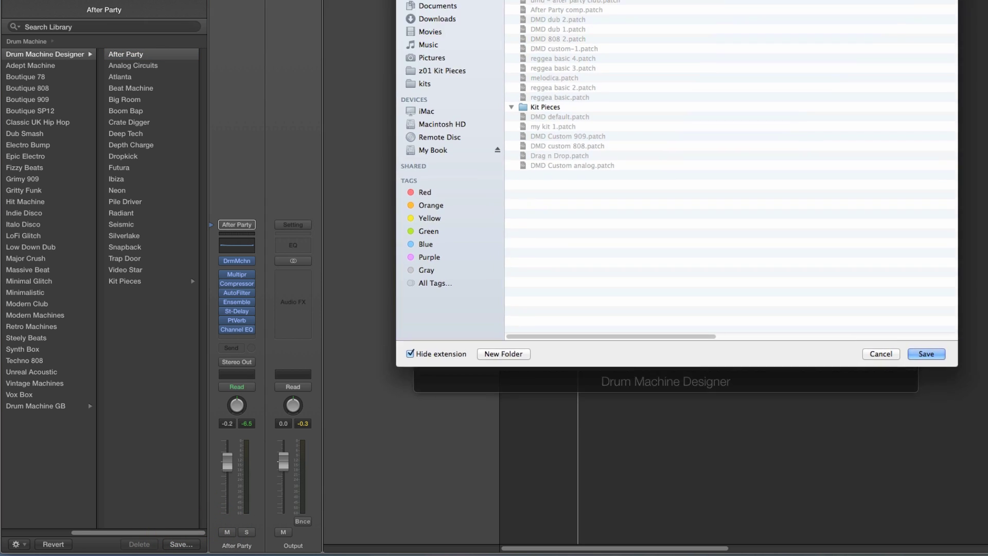
click(618, 74)
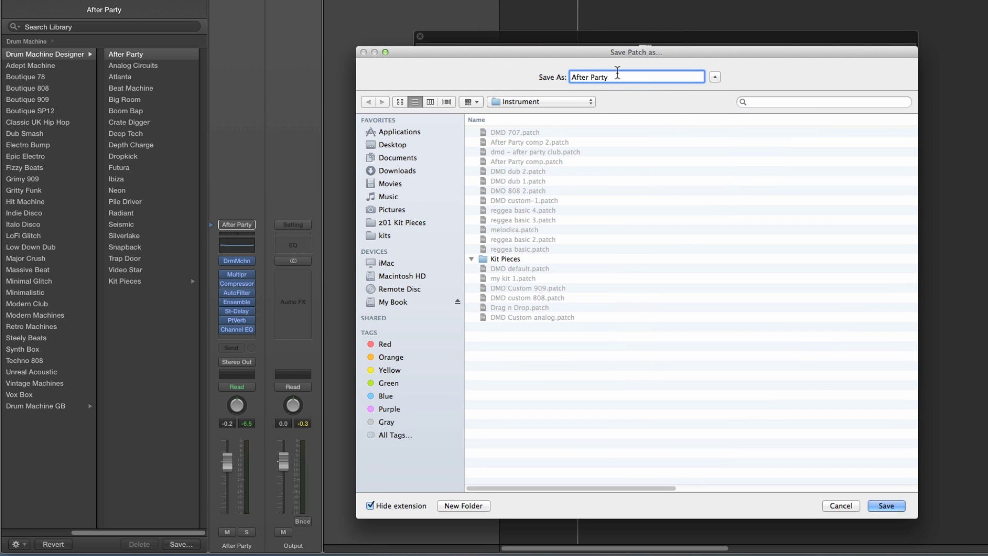
text(2)
click(888, 500)
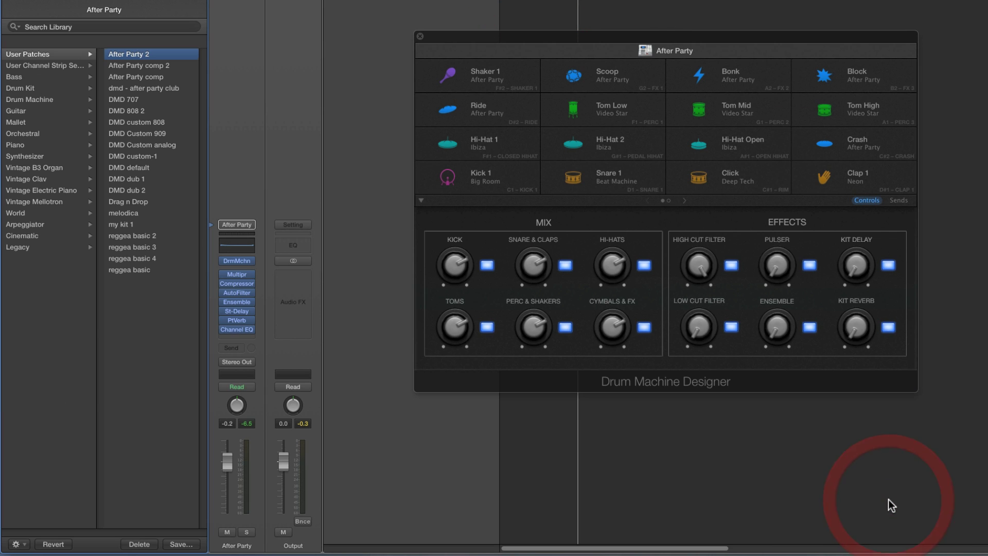
click(45, 55)
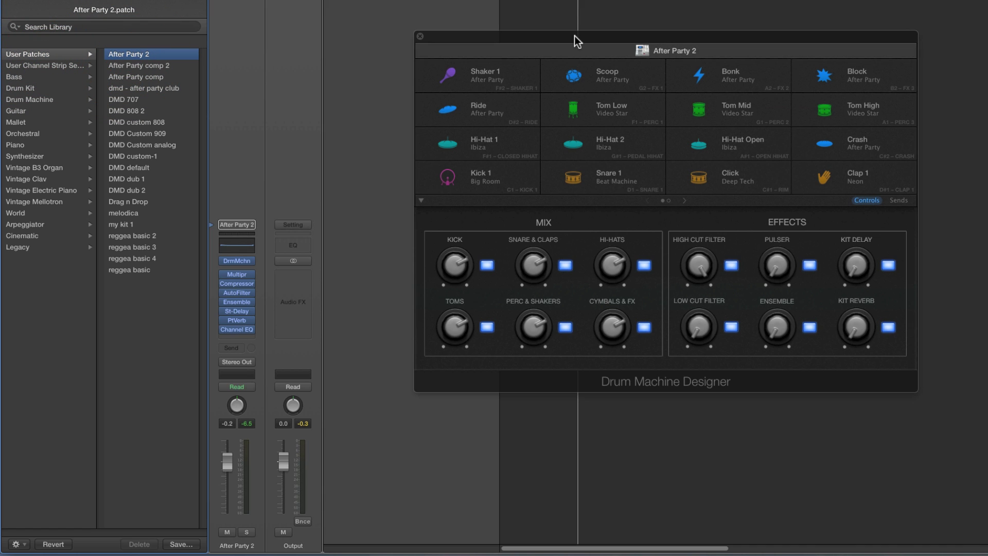
Audition the Kick 1, Snare 1, Hi-Hat 2 and Tom Low pads of the After Party 2 kit
drag(578, 41, 578, 49)
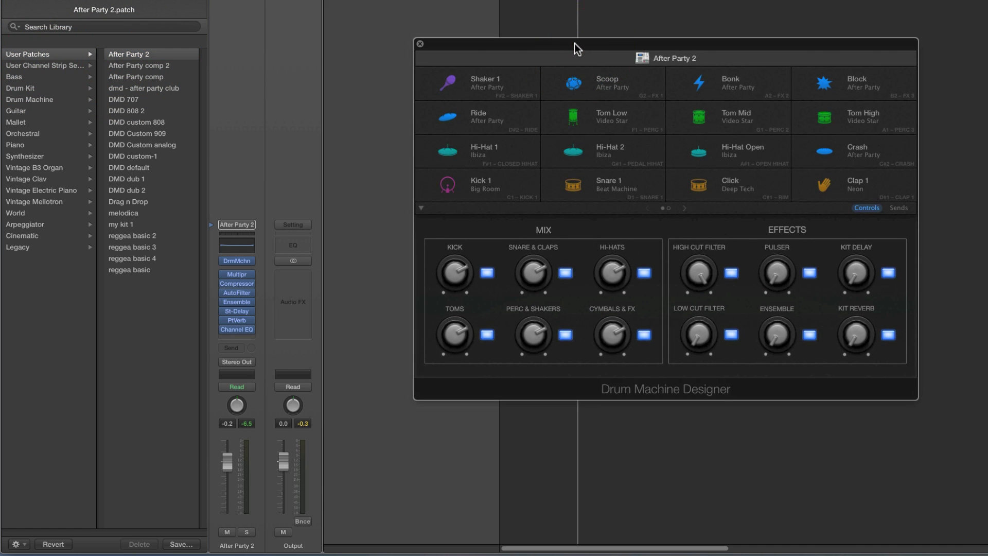
mouse_move(452, 185)
click(452, 186)
click(569, 186)
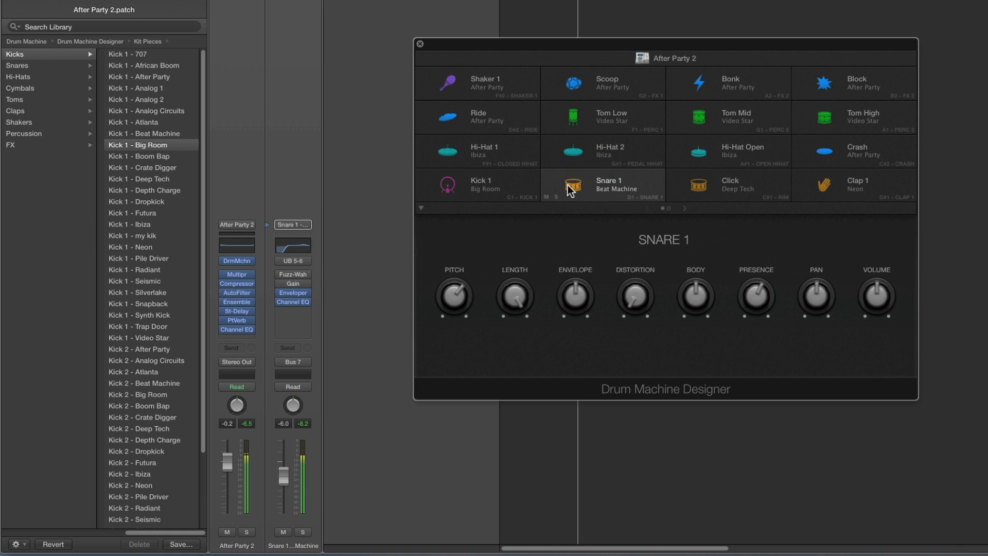
click(574, 153)
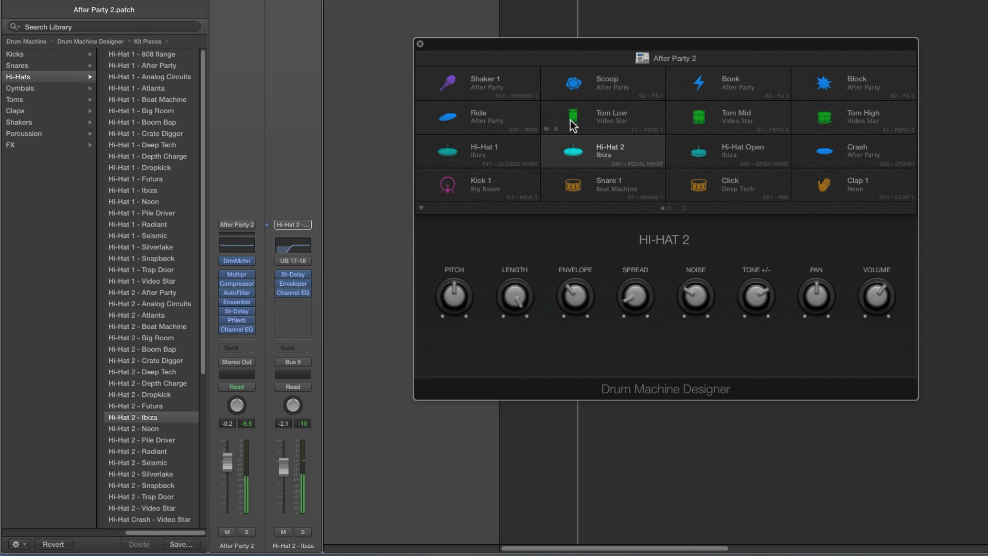
click(573, 124)
Show the mixer, expand the After Party 2 track stack and select all of its kit-piece channel strips
drag(605, 46, 642, 0)
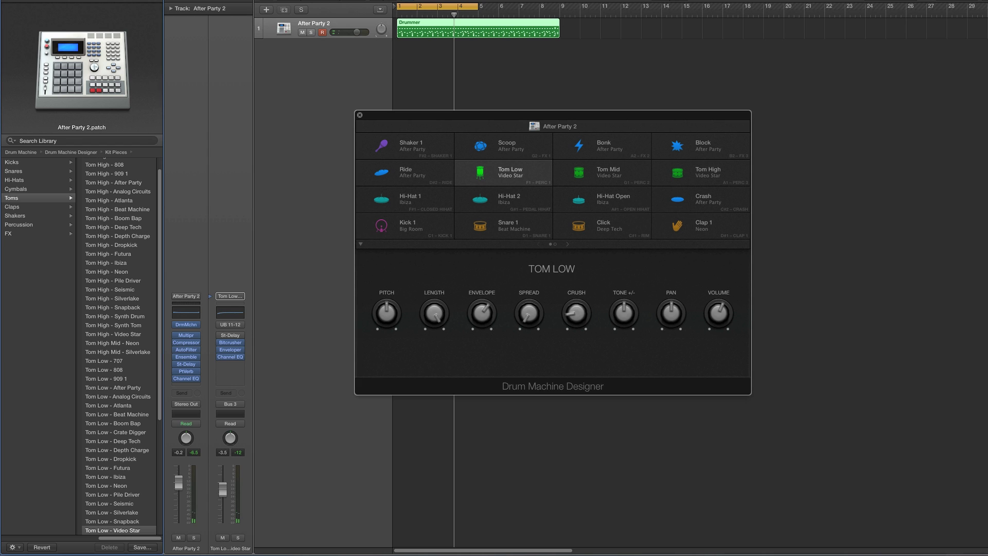
click(106, 1)
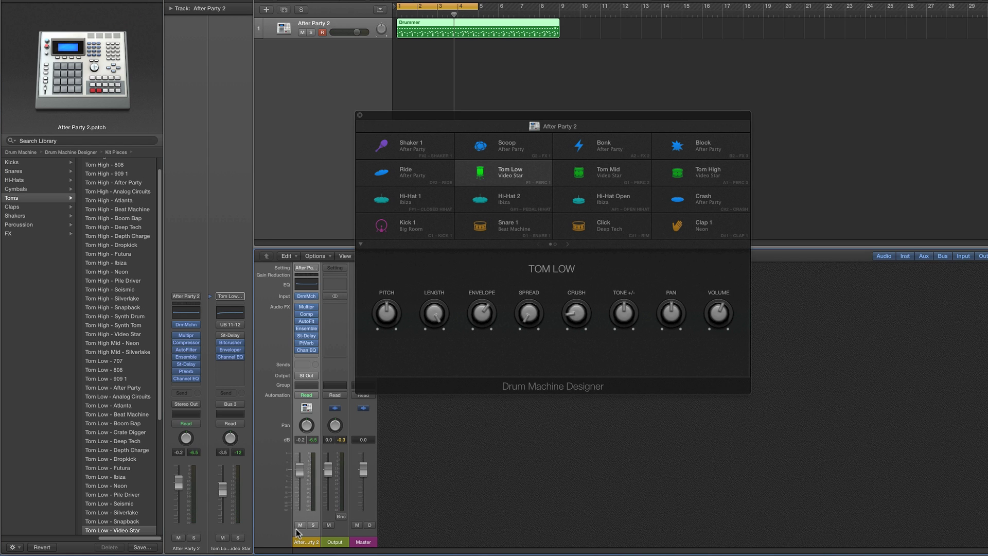
click(297, 534)
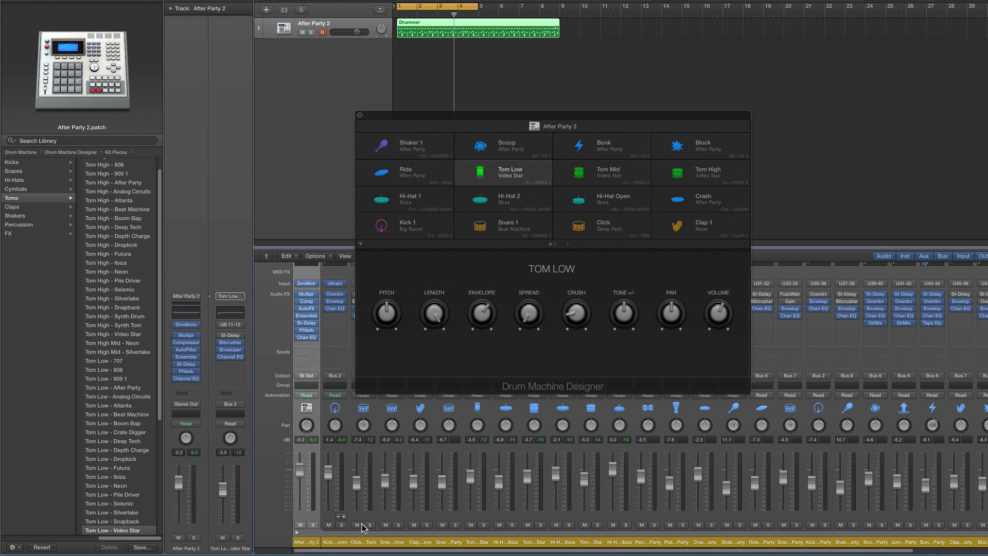
click(339, 545)
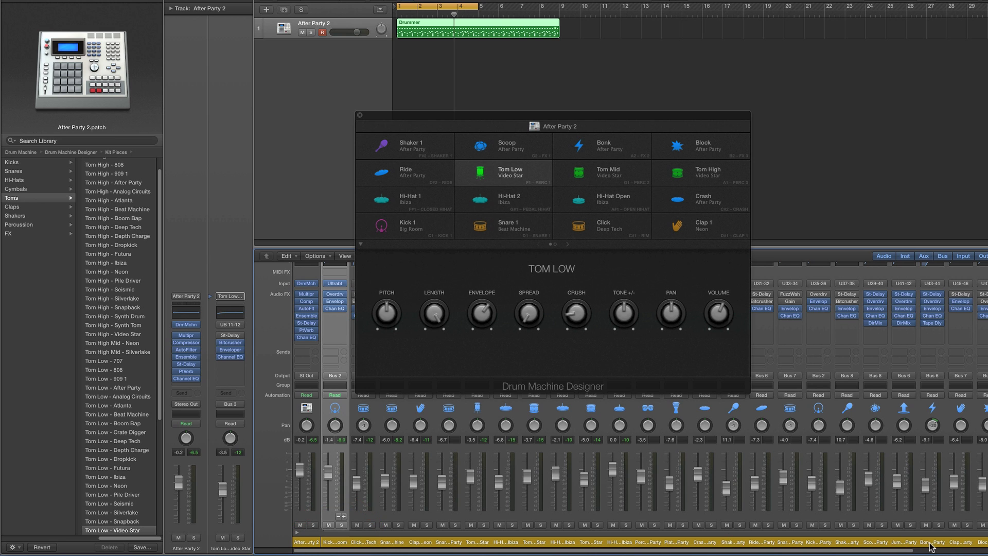
scroll(906, 551, right, 10)
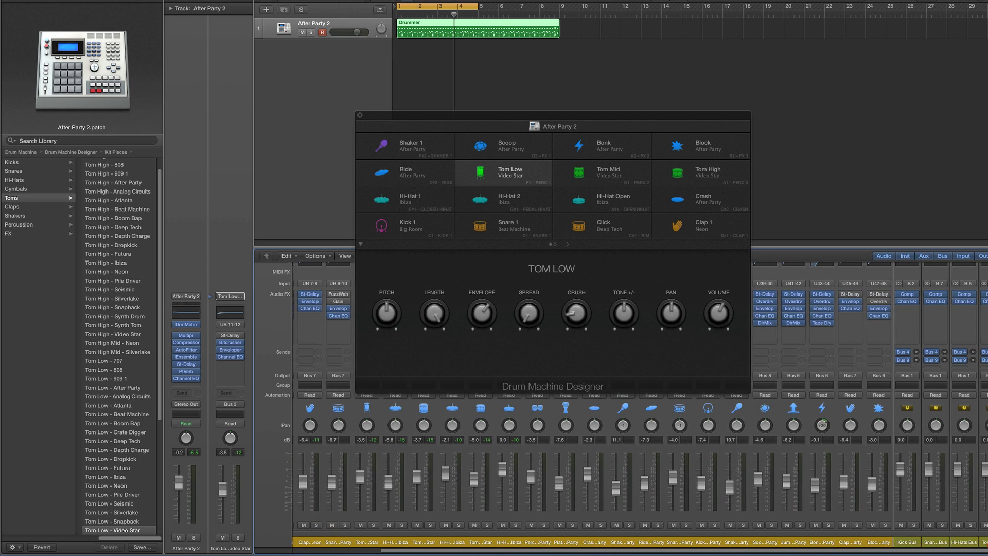
click(887, 543)
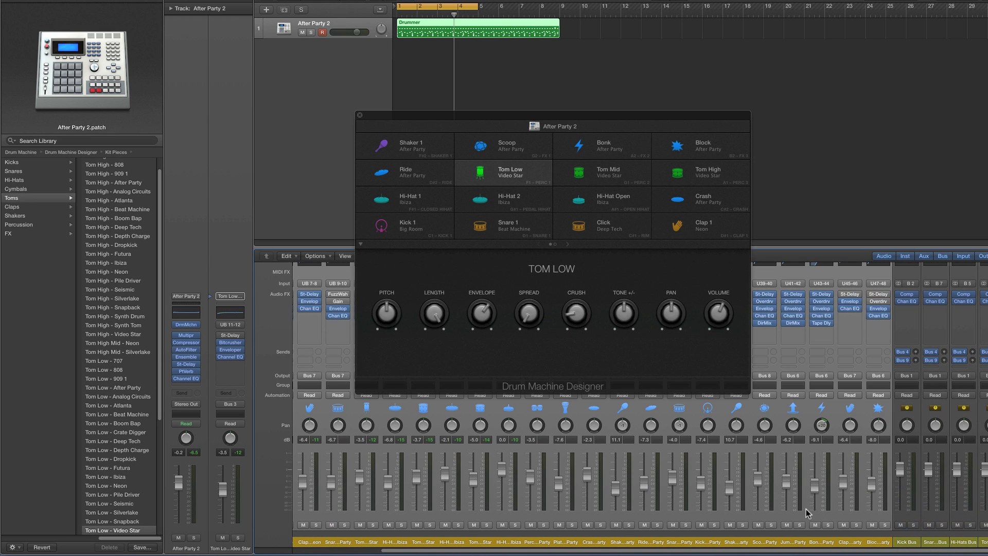
Select the kit's bus channel strips in the mixer, from Kick Bus through the cymbals bus
scroll(900, 551, right, 5)
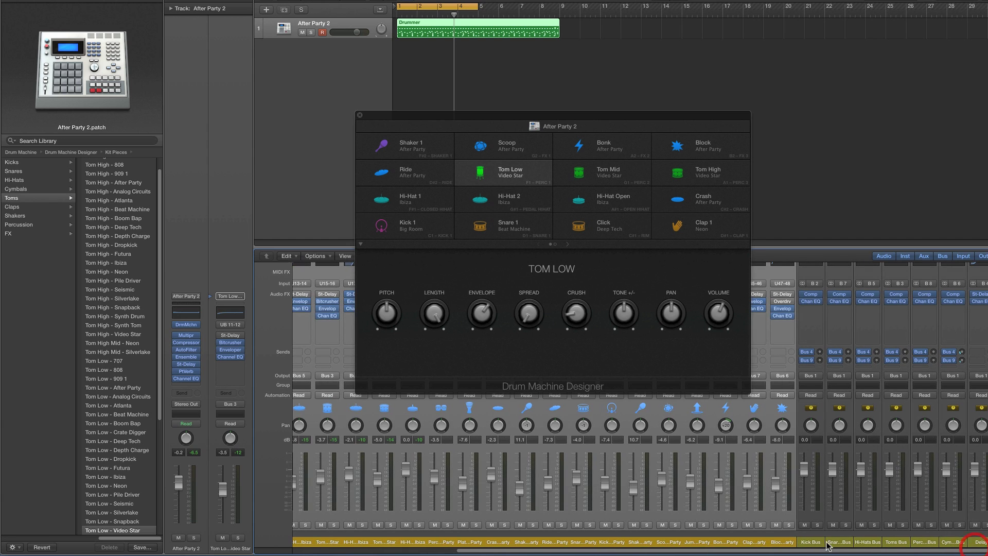
click(816, 543)
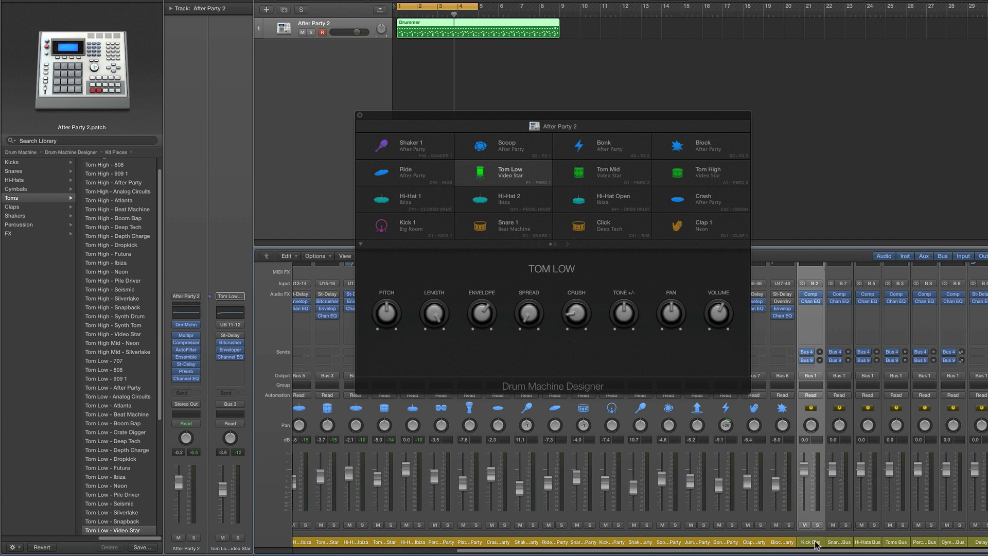
shift+click(951, 547)
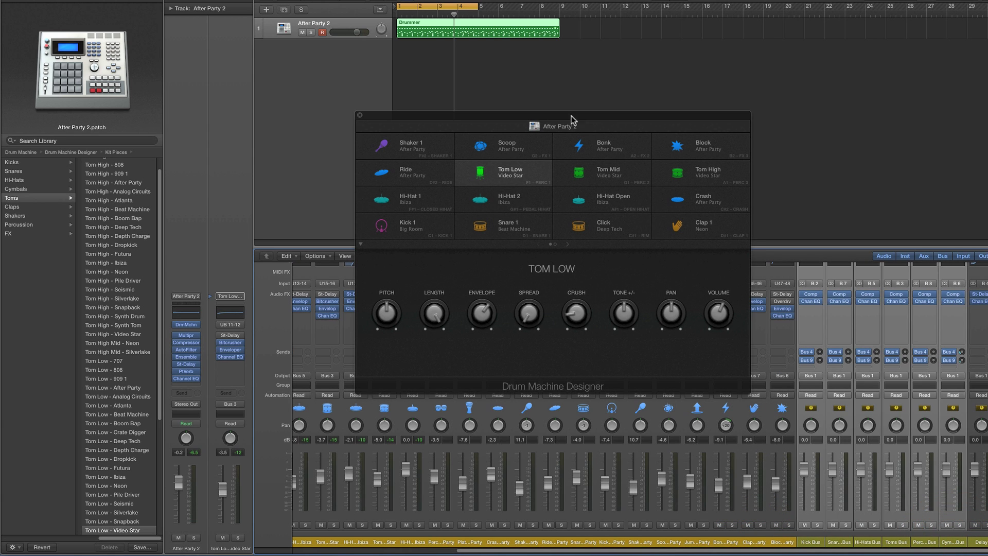
Load the Tom Low - After Party patch on the Kick 1 pad
drag(571, 120, 576, 120)
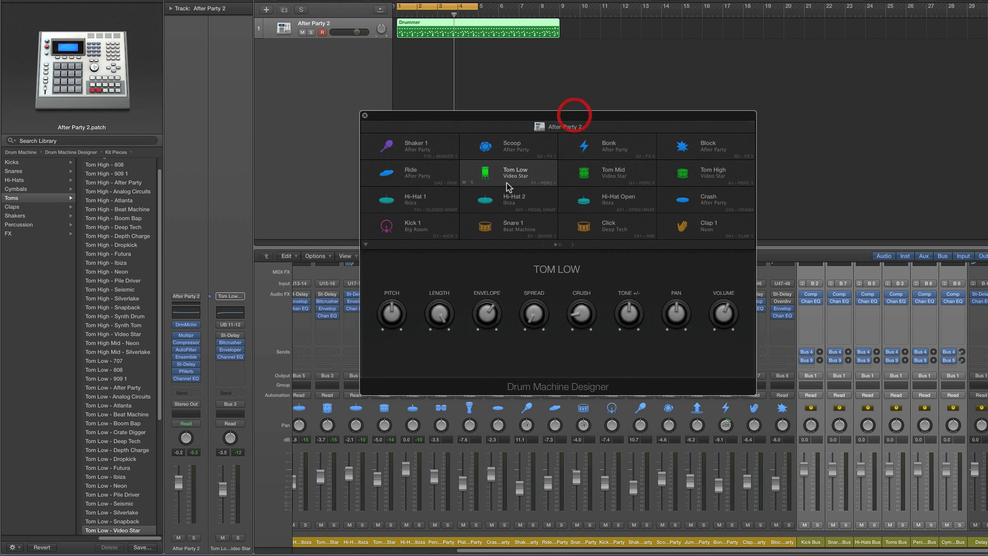
click(388, 227)
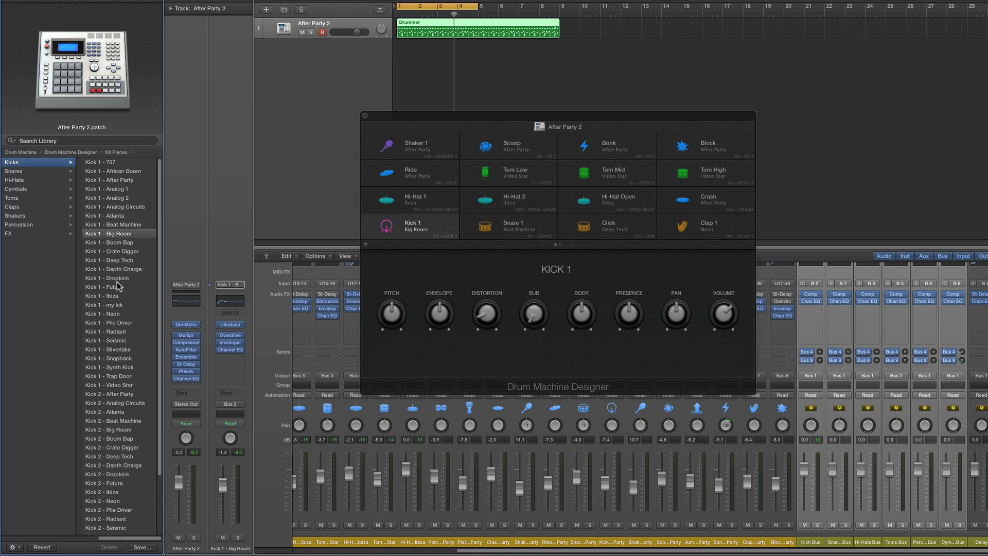
click(16, 199)
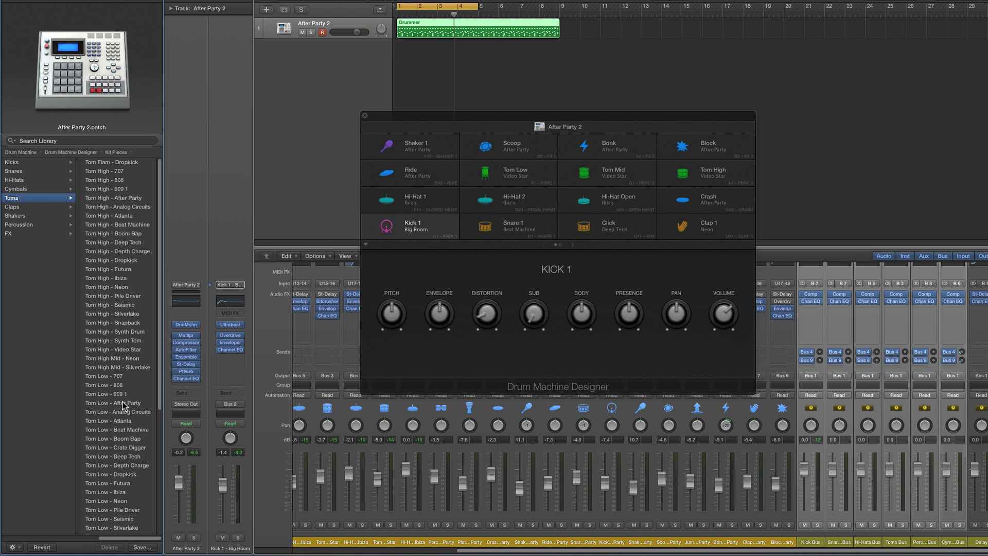
click(105, 405)
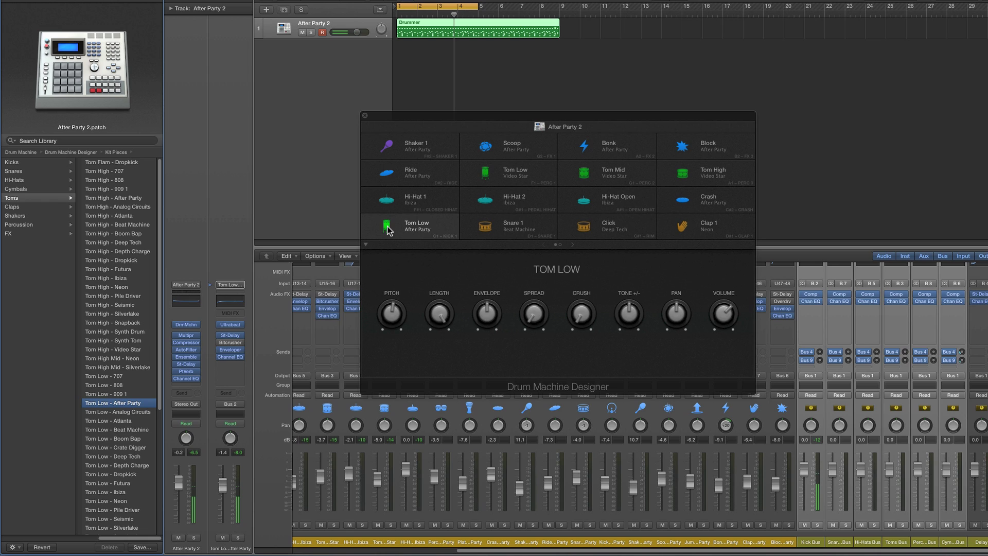
Play the pad that now holds Tom Low - After Party and select Kick Bus to check its routing
mouse_move(388, 230)
click(387, 227)
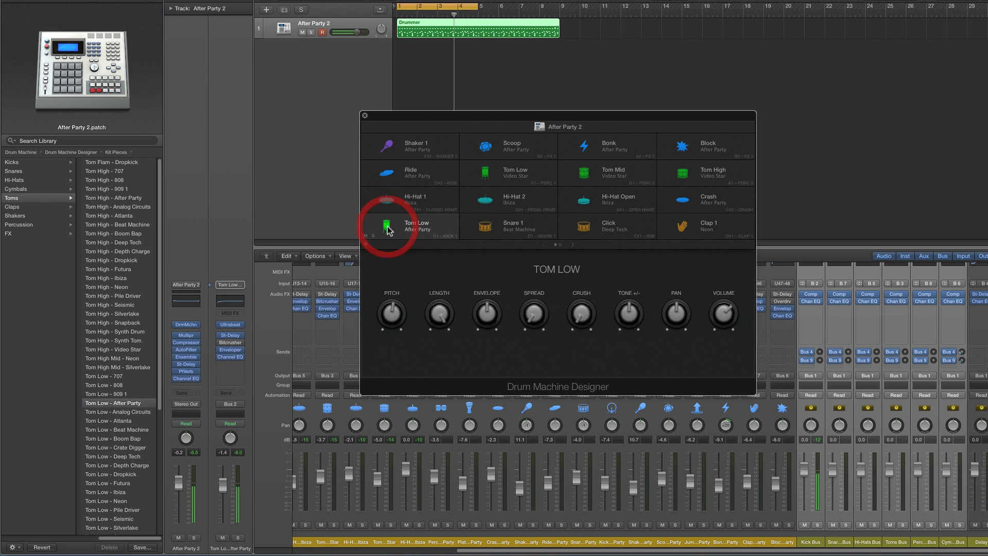
click(810, 543)
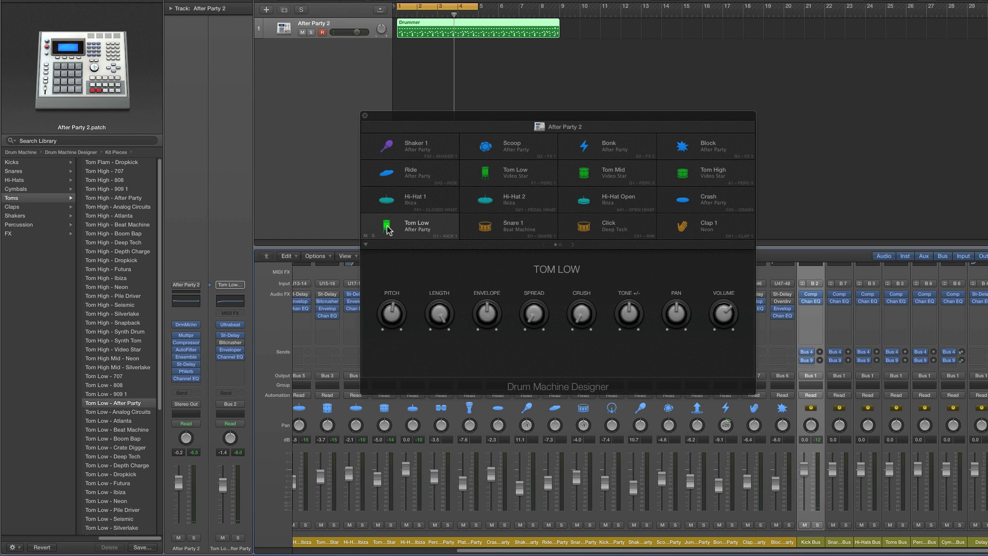
click(388, 229)
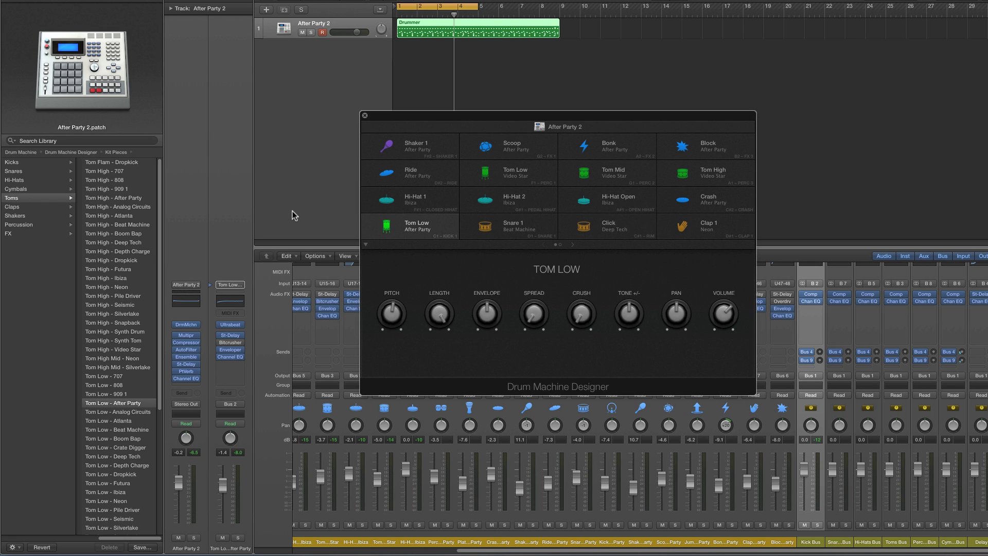
Play the Snare 1 and Hi-Hat 2 pads and select the snare bus and Hi-Hats Bus to check their routing
click(487, 229)
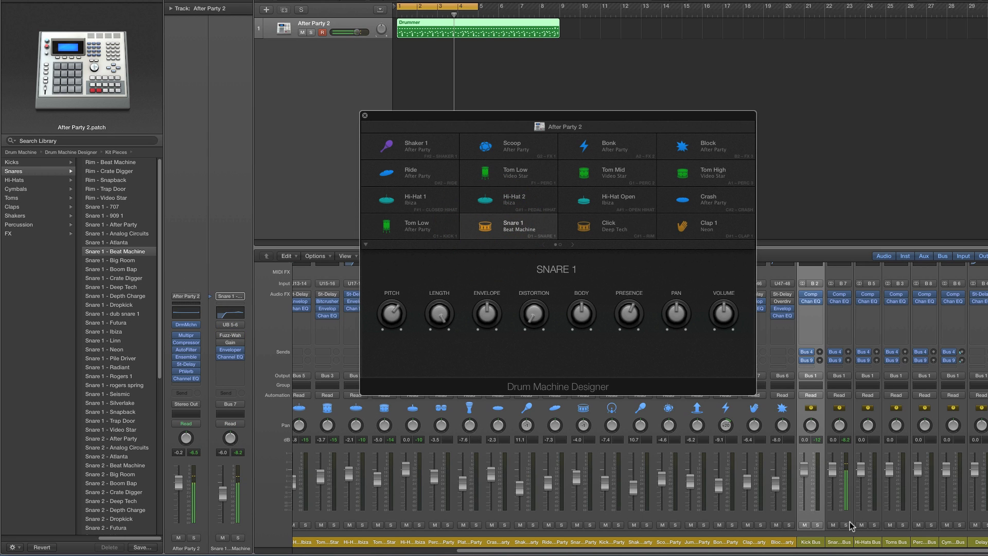
click(844, 543)
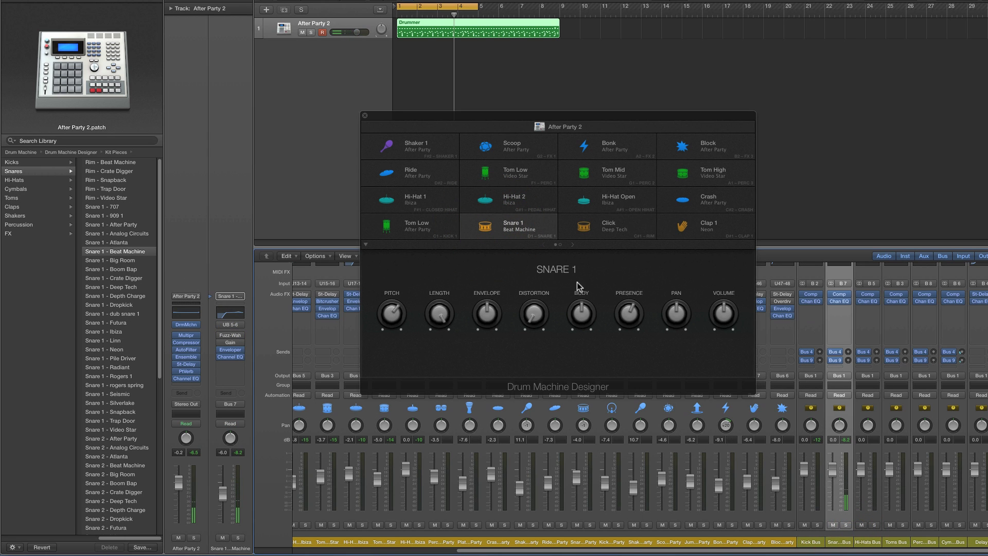
click(485, 225)
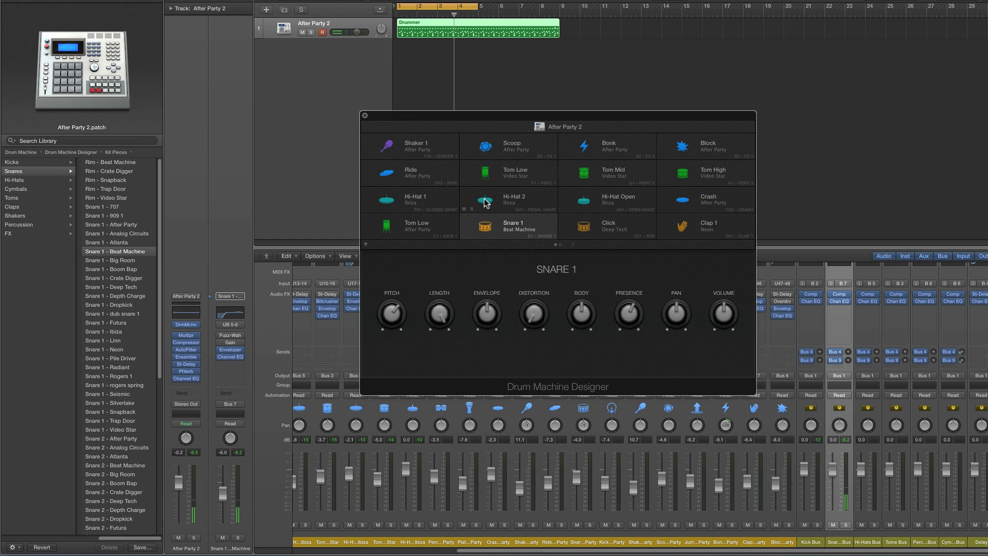
click(484, 202)
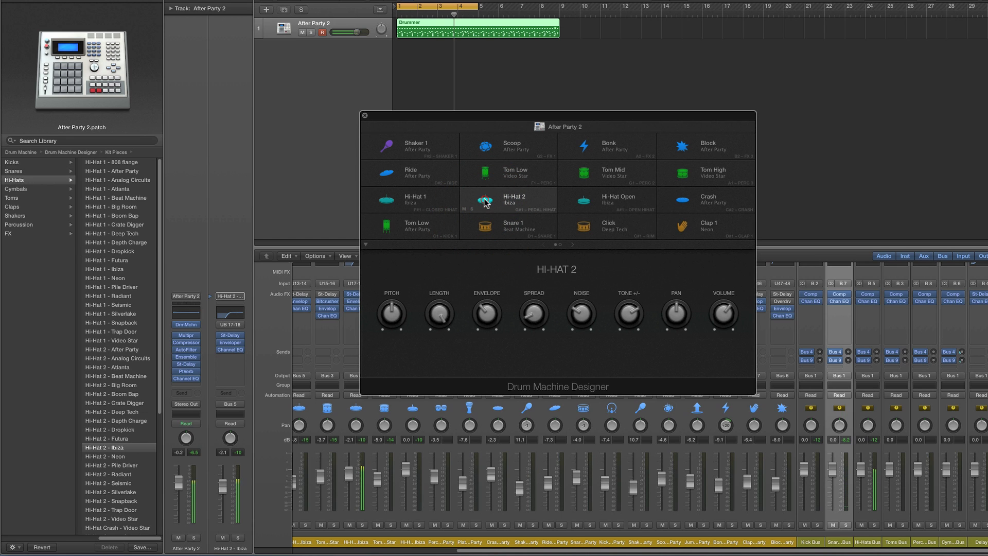
click(485, 202)
click(870, 543)
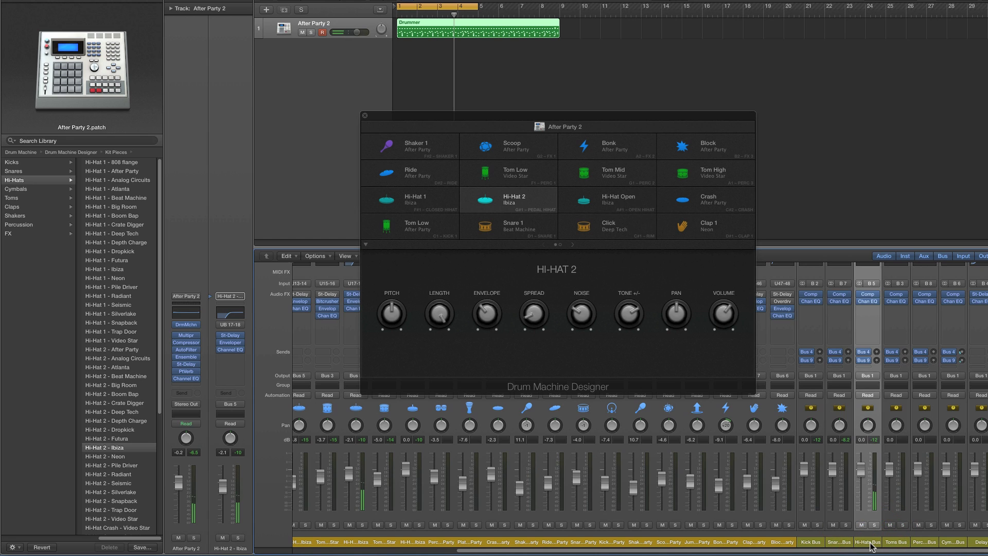
Select the kit's main After Party 2 channel strip in the mixer and hide the mixer
click(485, 202)
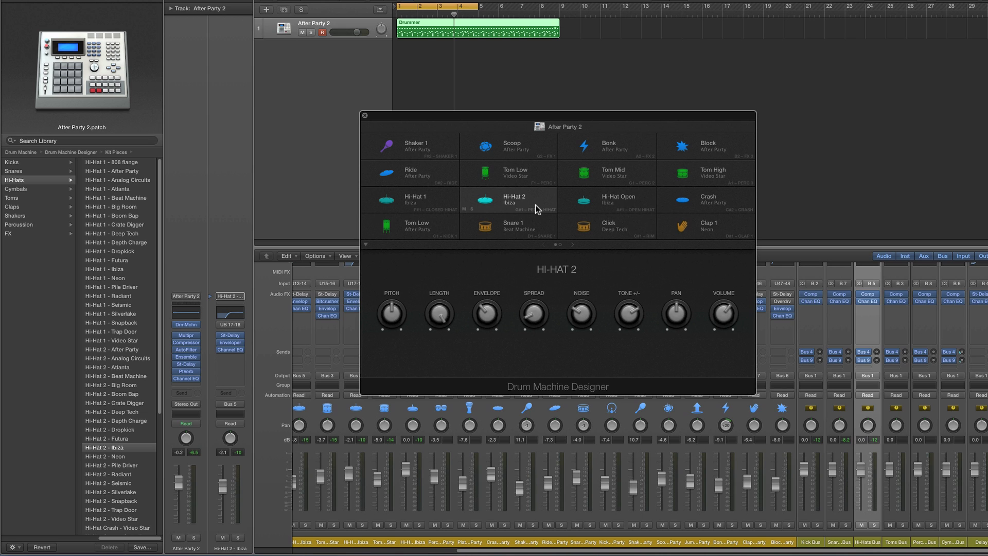
click(297, 551)
click(302, 545)
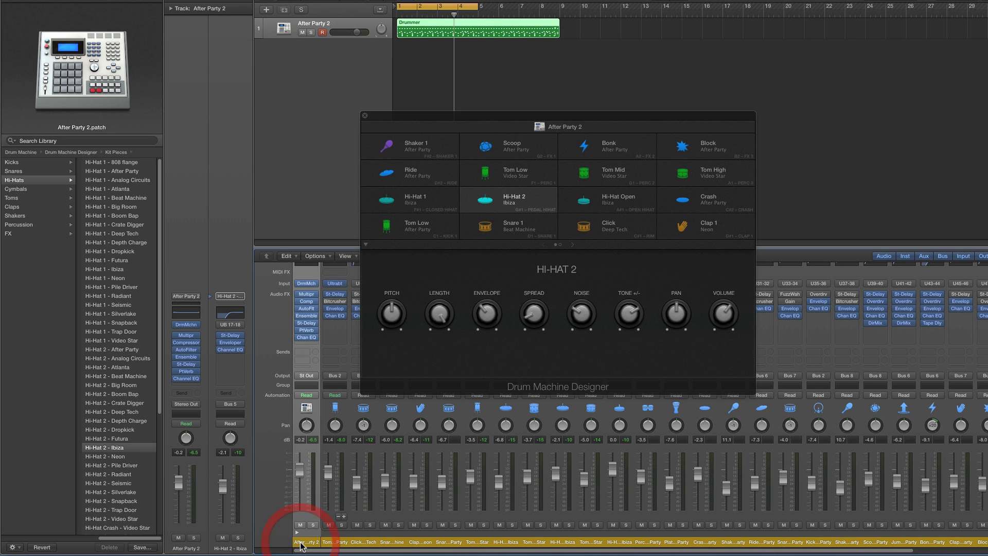
click(297, 533)
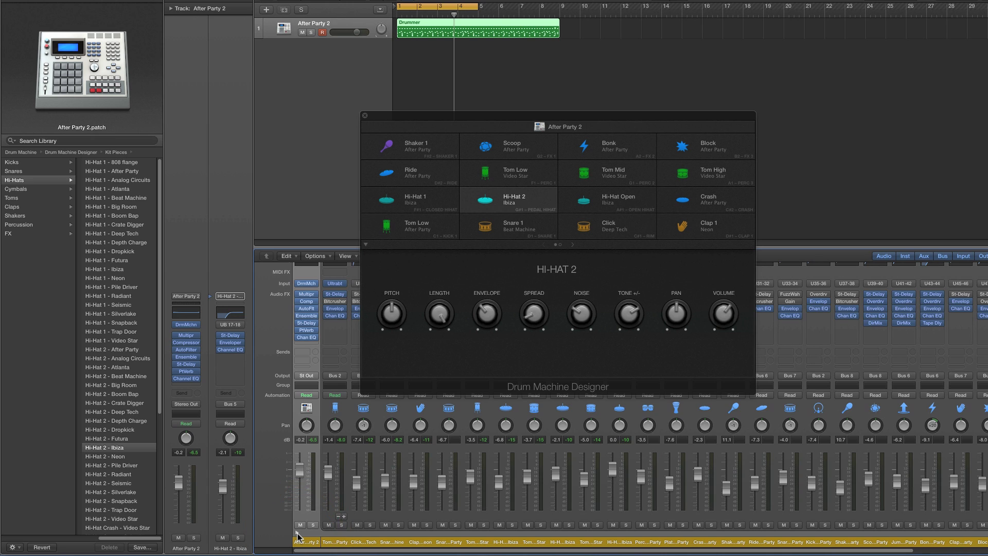
key(x)
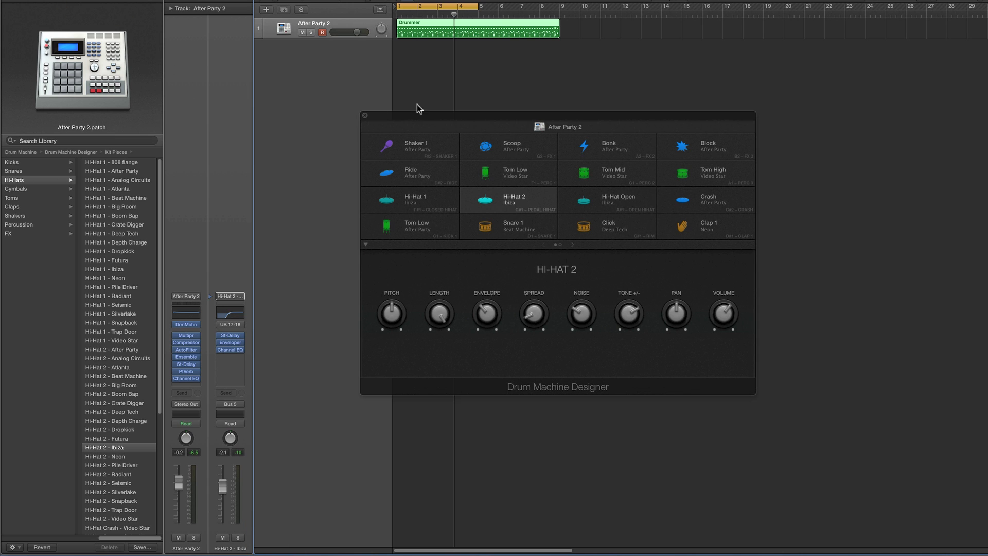
Undo the loading of the Tom Low - After Party patch on the Kick 1 pad and reselect that pad
drag(415, 114, 417, 122)
click(387, 237)
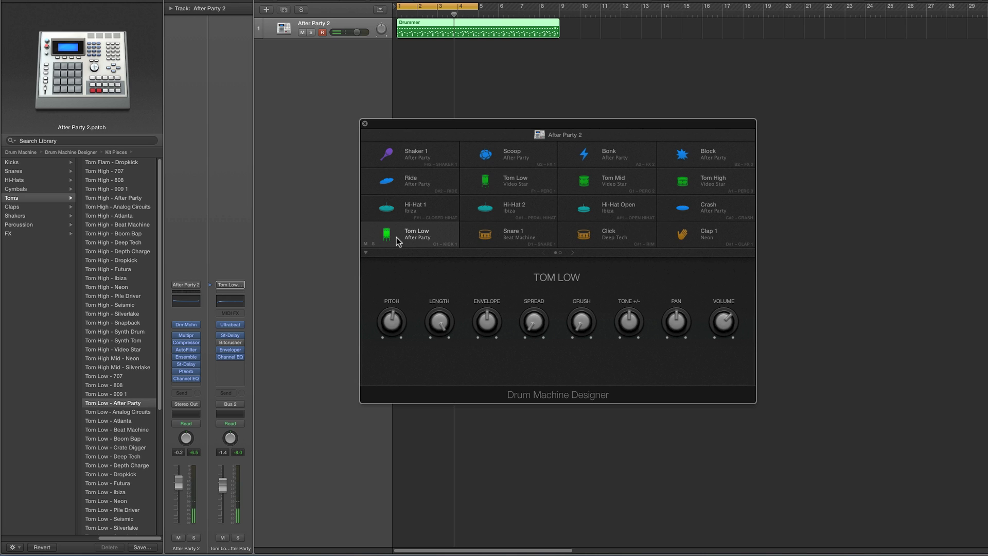
key(super+z)
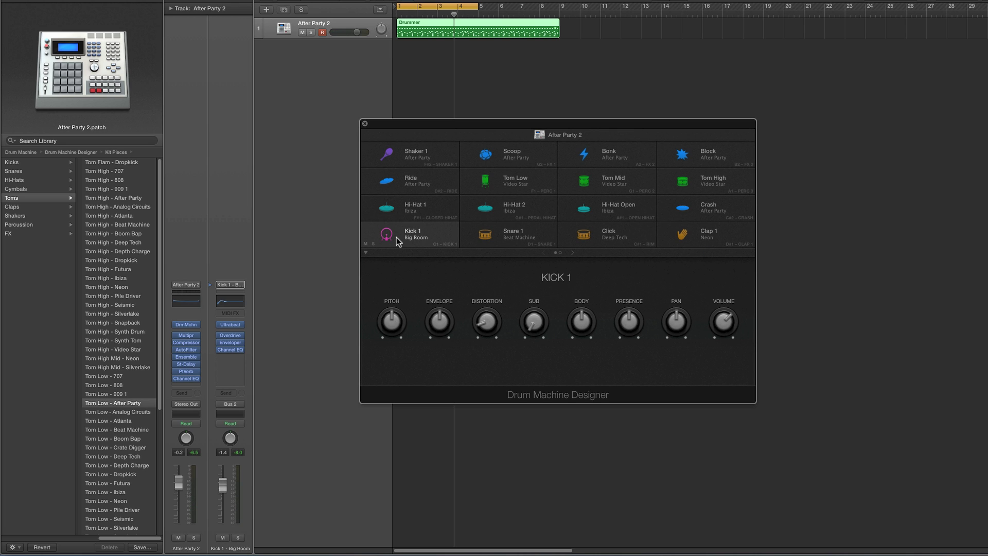
click(397, 237)
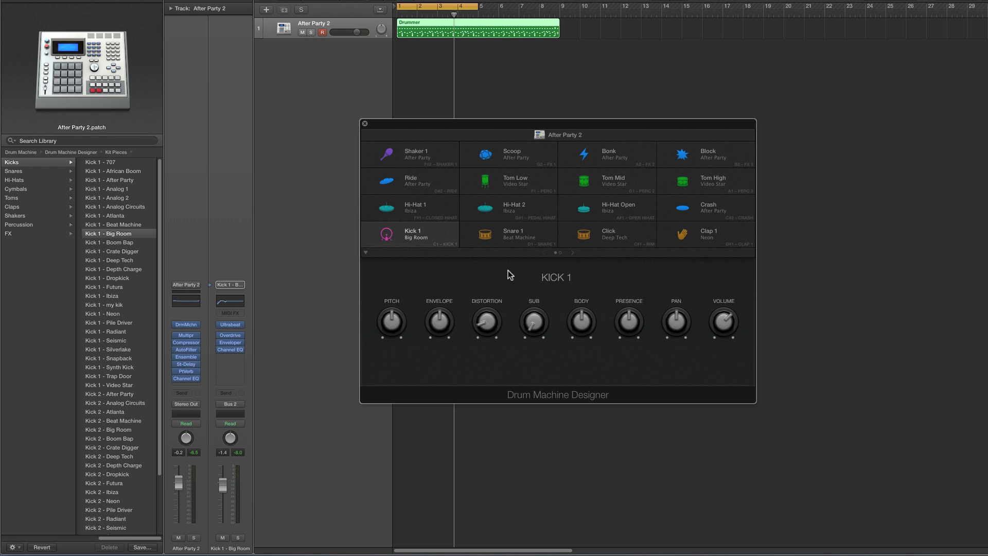
Select the Snare 1 pad and play it to hear the Beat Machine snare
drag(519, 126, 521, 123)
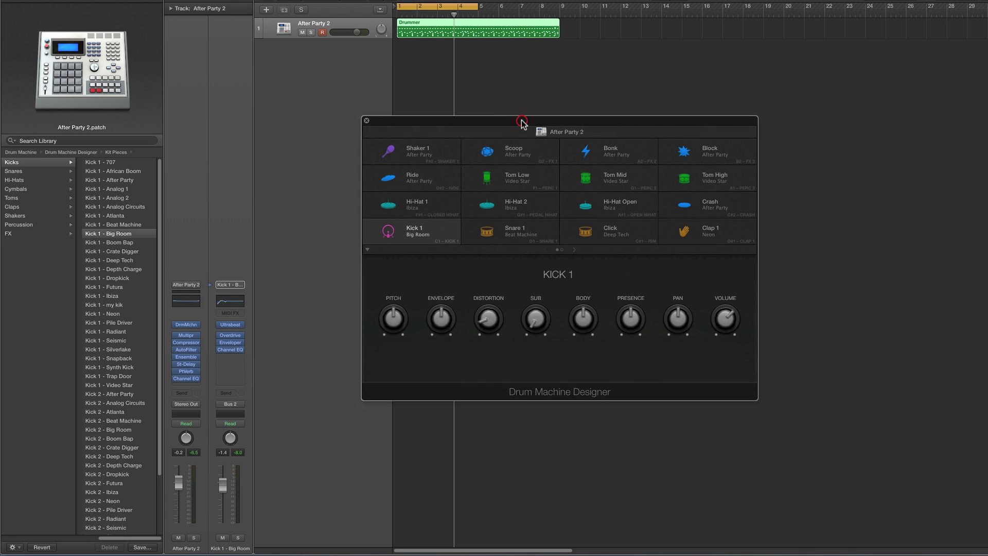
click(491, 234)
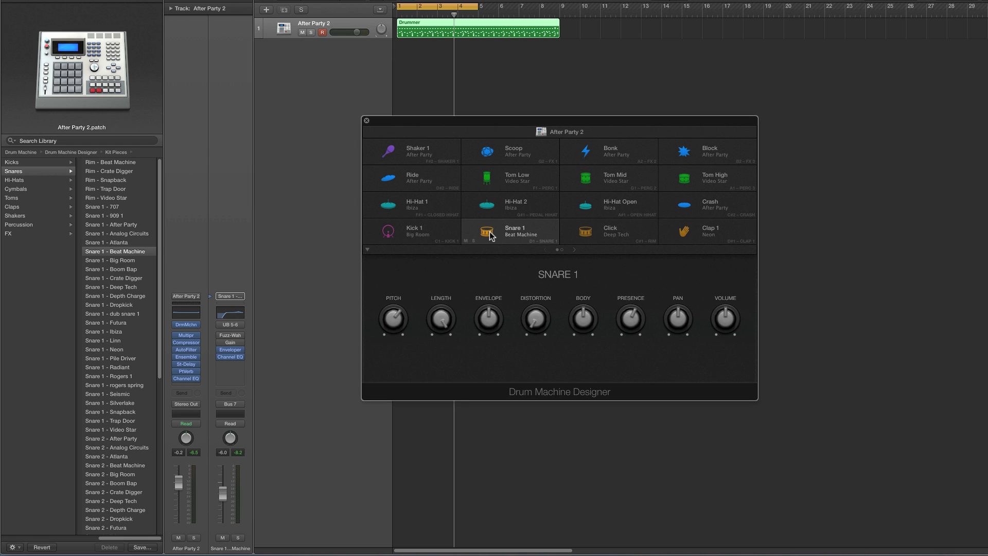
drag(491, 124, 496, 127)
click(491, 237)
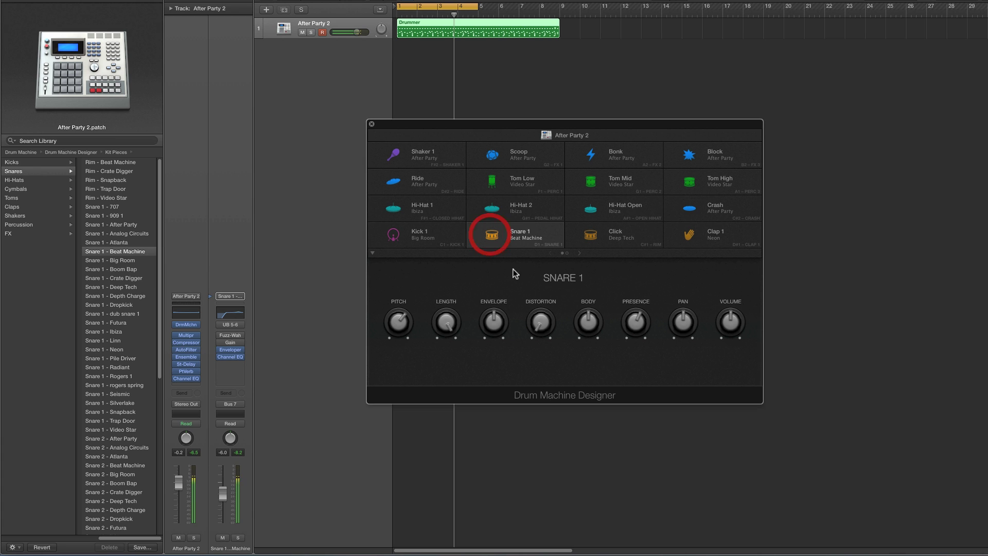
Open the Ultrabeat plug-in window from Snare 1's Pitch control and arrange it beside the Drum Machine Designer window
right_click(399, 323)
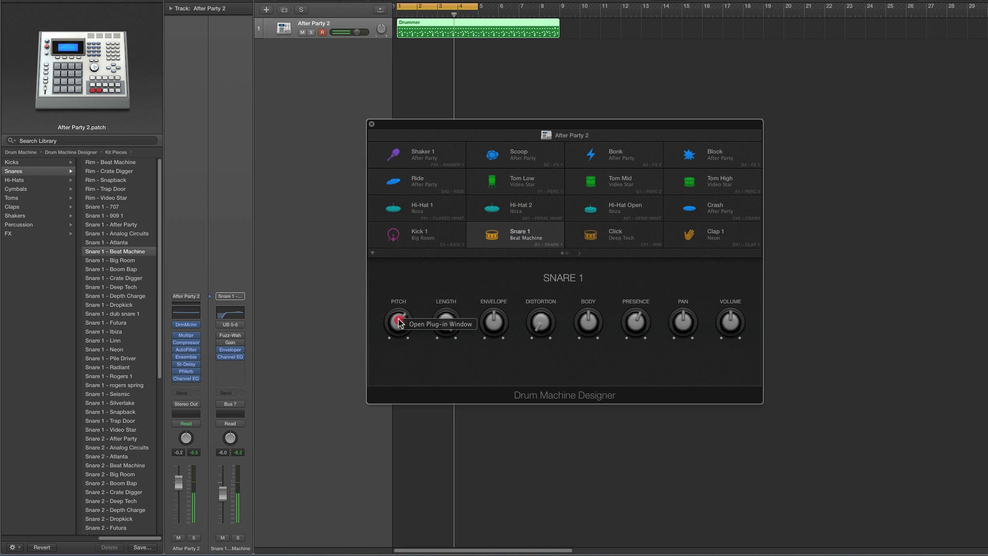
click(426, 325)
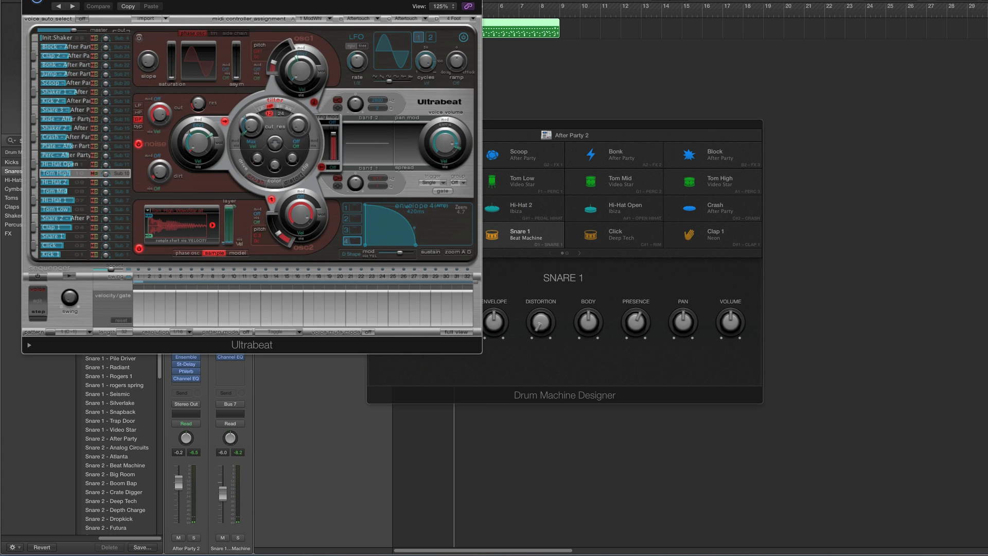
drag(309, 7, 288, 147)
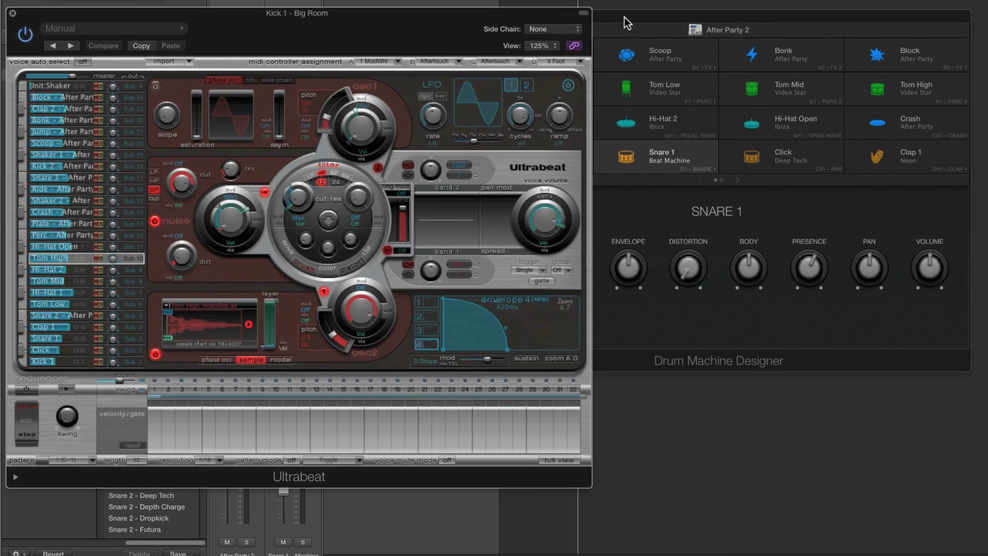
drag(627, 22, 750, 22)
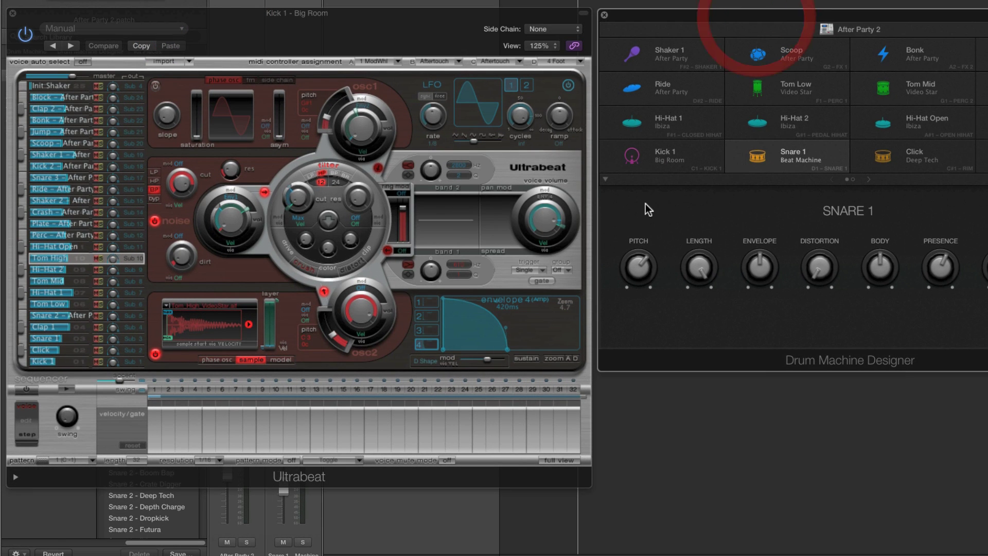
Play the Snare 1 pad, and select and play the matching Snare 1 voice in Ultrabeat
click(761, 159)
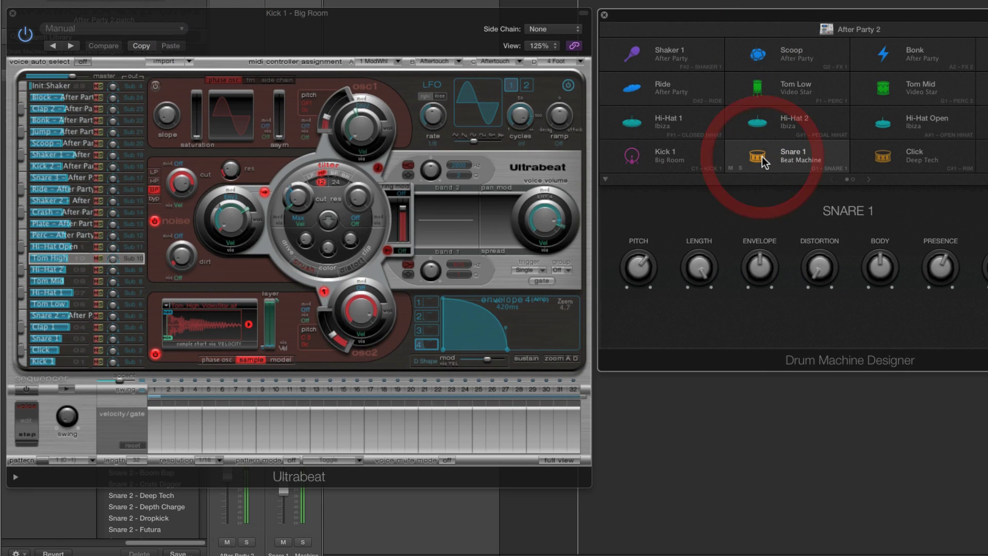
click(764, 162)
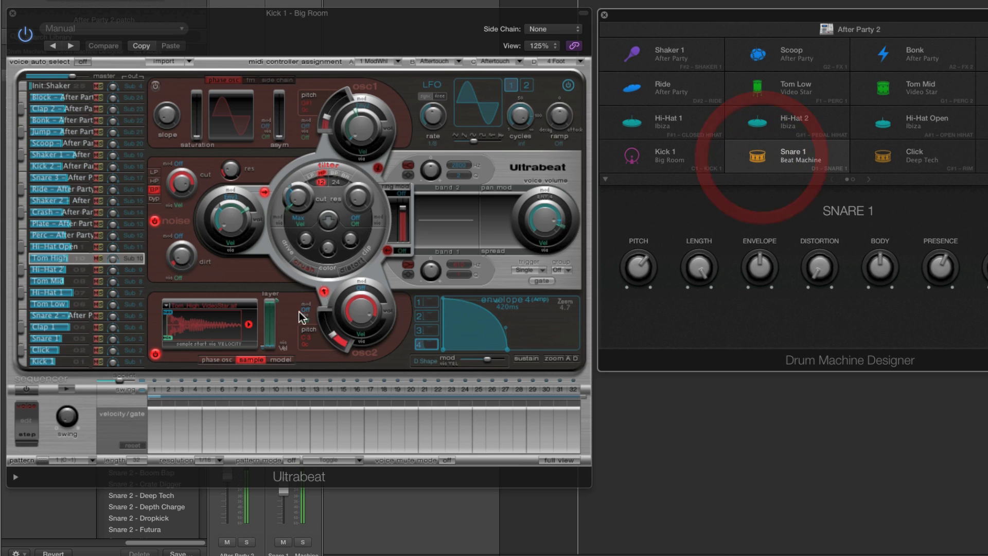
click(80, 339)
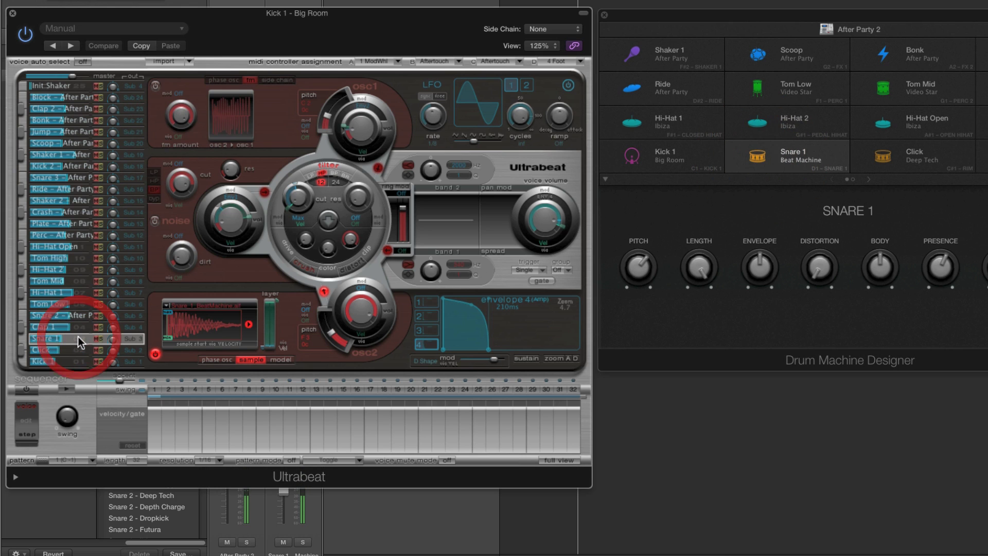
click(22, 338)
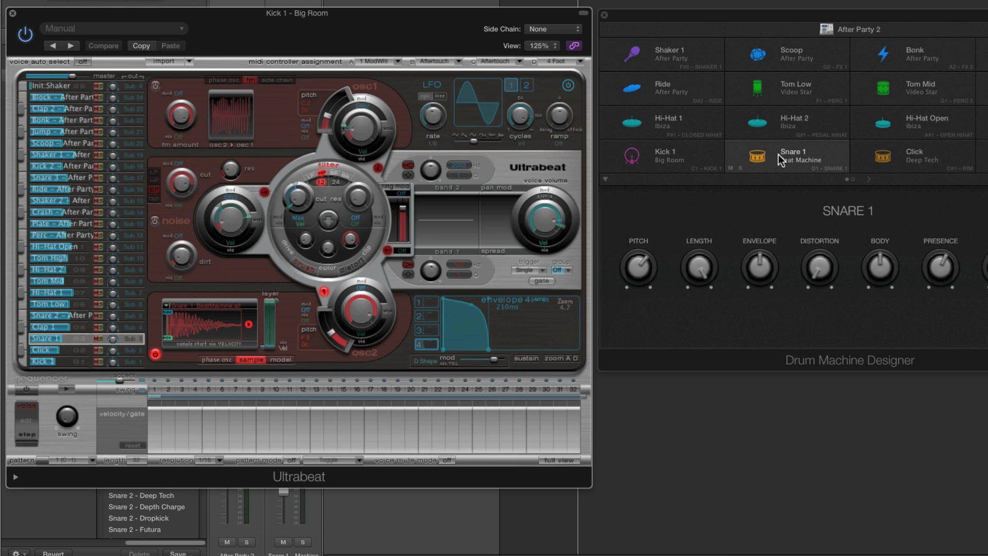
Toggle oscillator 2 of the Snare 1 voice off and back on, and check which sample it uses
click(156, 356)
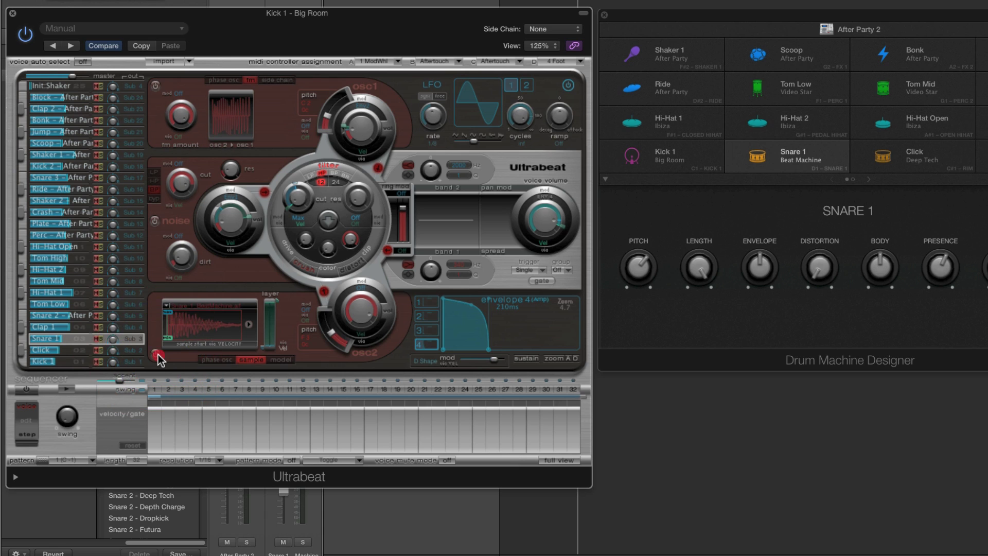
click(232, 309)
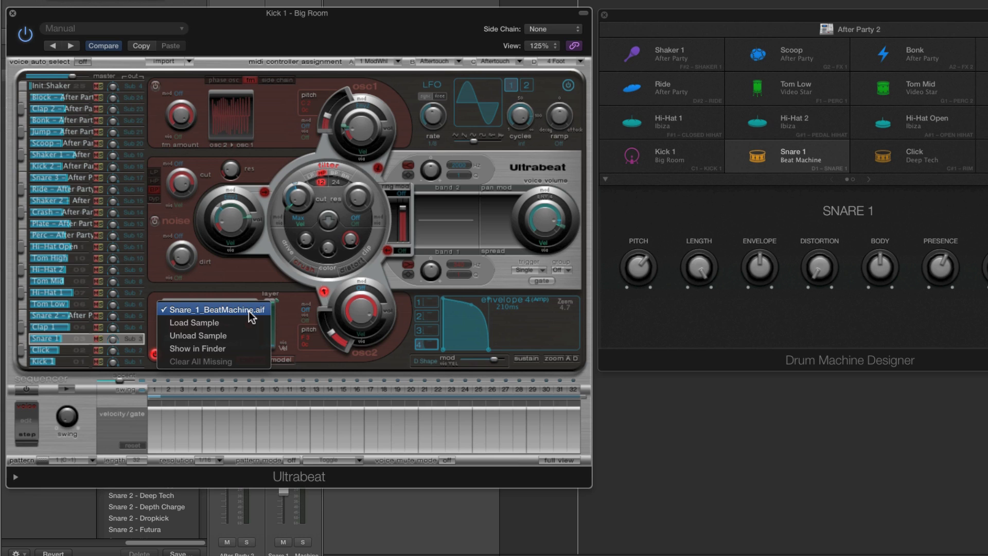
click(249, 311)
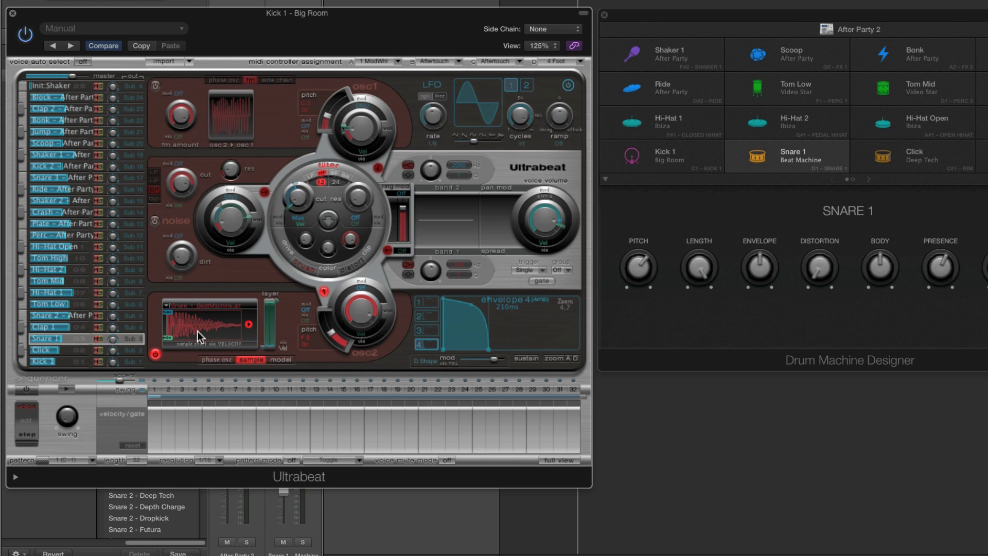
Play the Snare 1 pad again and open the Load Sample dialog for the Snare 1 voice's oscillator 2
mouse_move(767, 159)
click(760, 158)
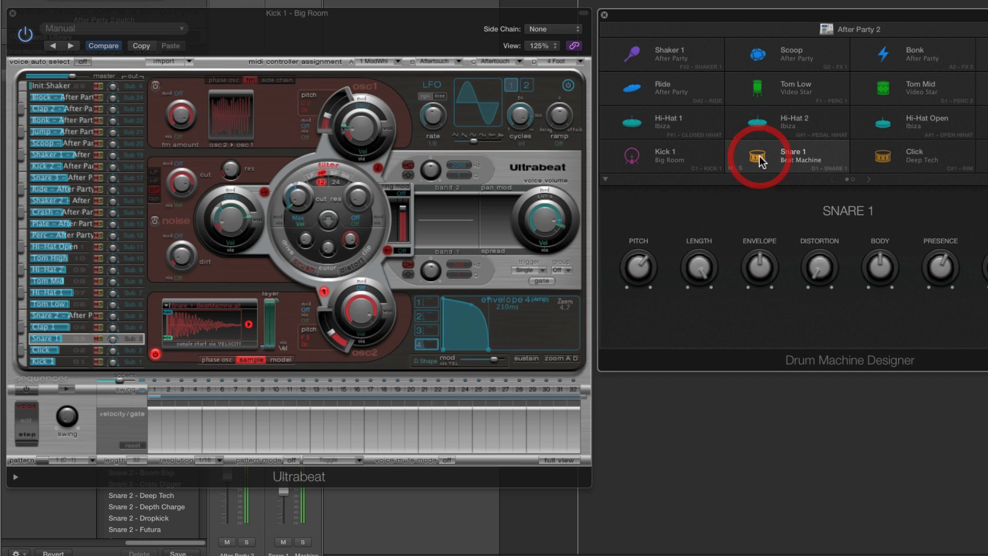
click(220, 307)
click(222, 322)
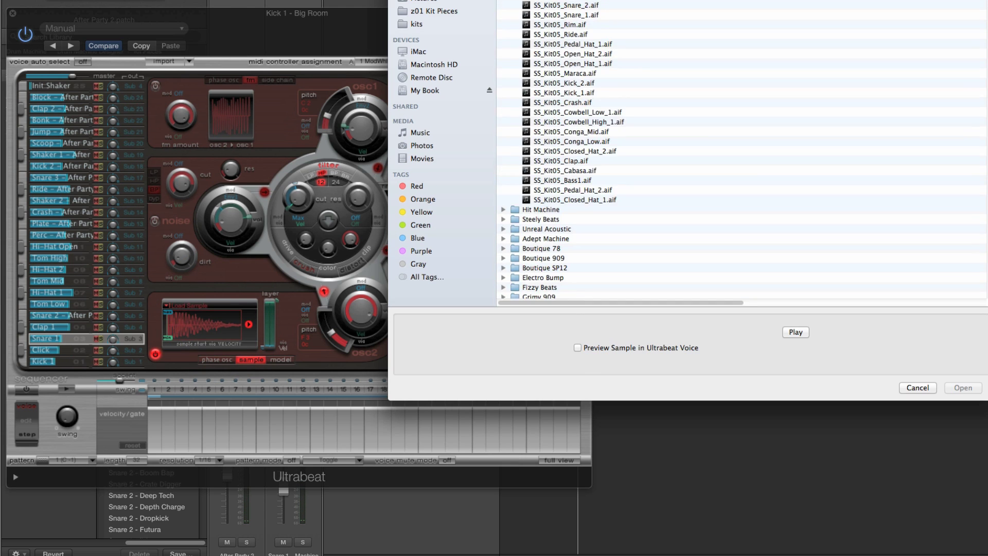
drag(560, 0, 509, 12)
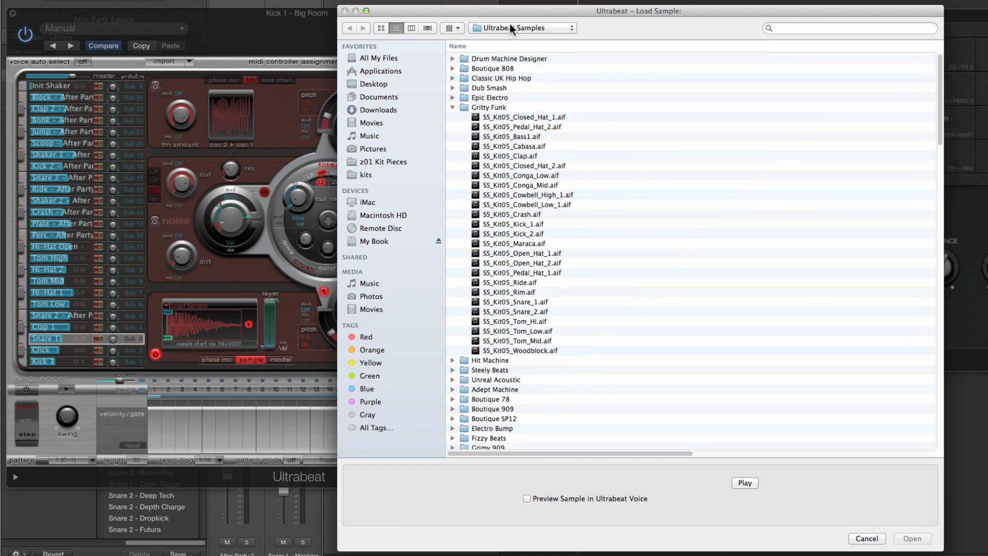
Browse the Ultrabeat Samples folders in the Load Sample dialog and try out its sample playback control
scroll(566, 231, down, 20)
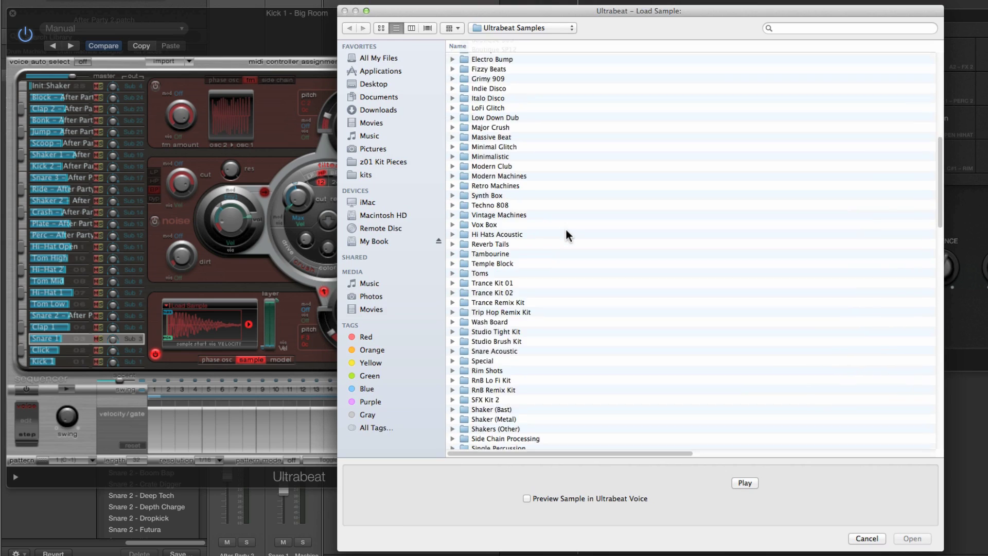
scroll(566, 234, down, 5)
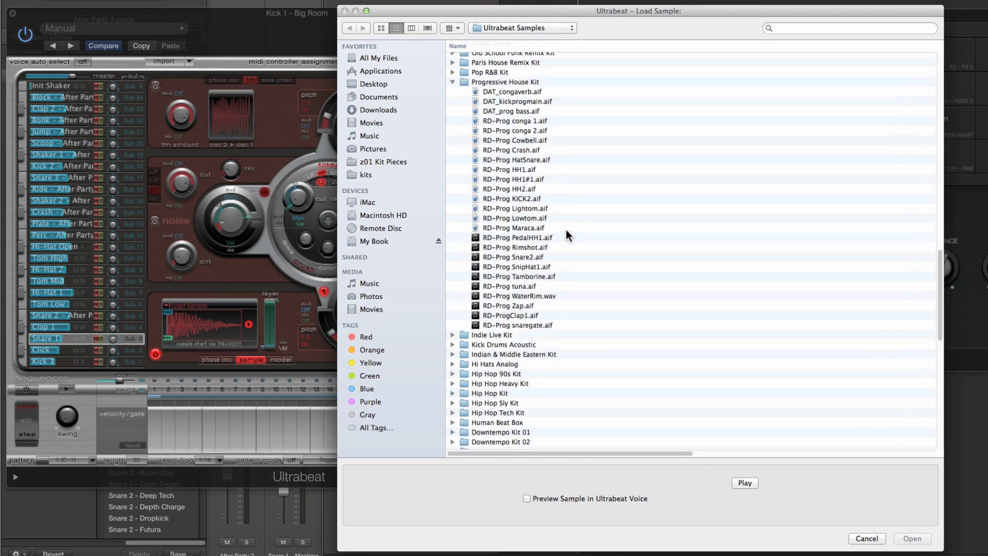
scroll(566, 235, down, 10)
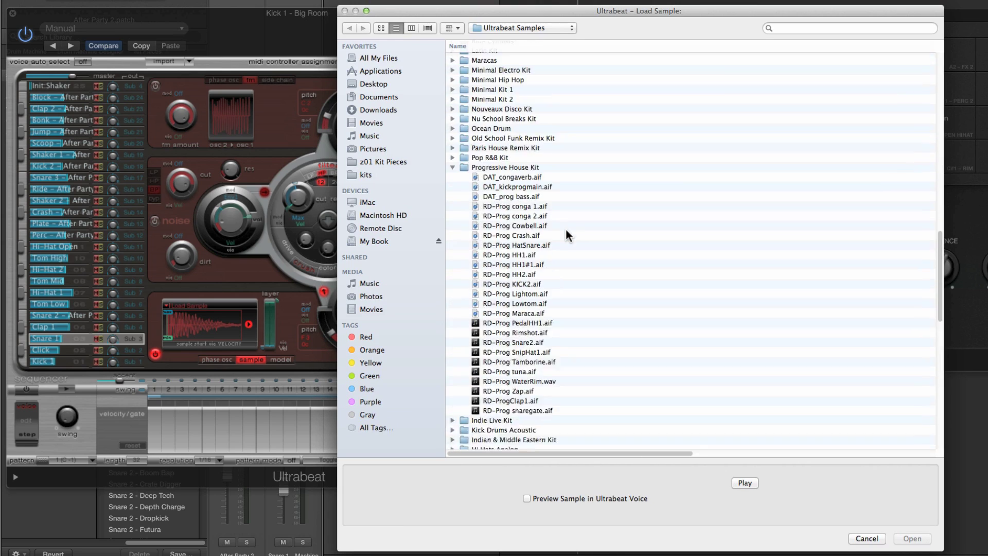
scroll(566, 235, up, 12)
scroll(627, 295, down, 3)
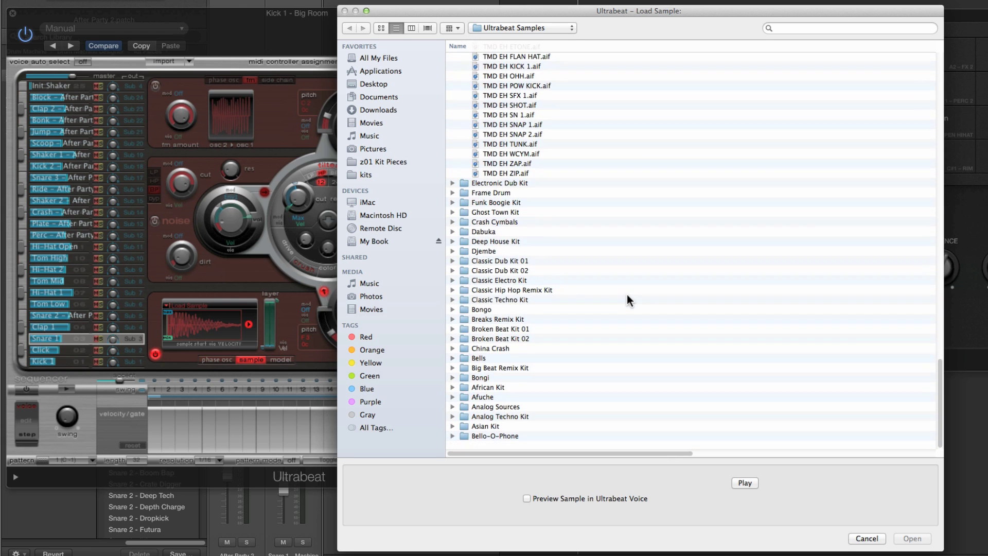
click(760, 483)
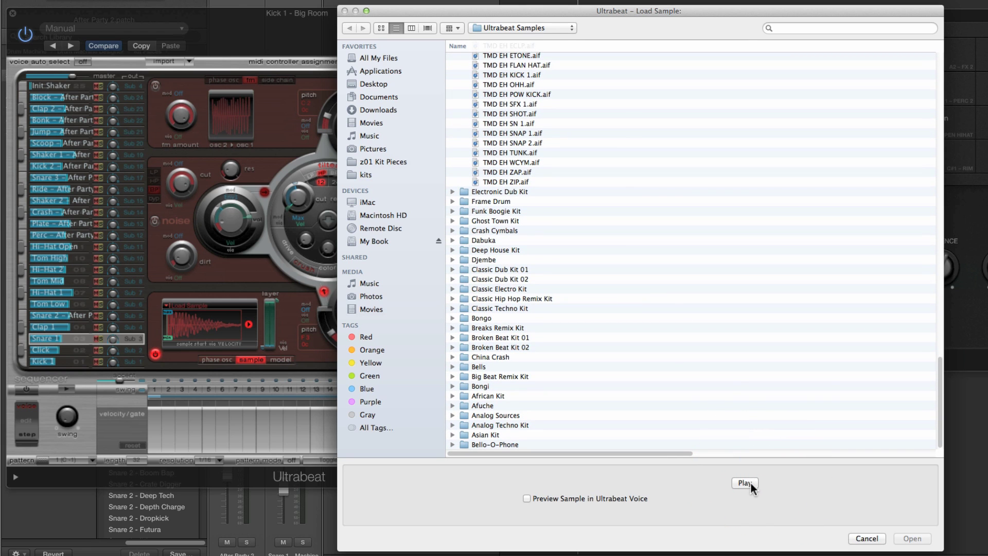
click(752, 482)
click(750, 482)
scroll(558, 307, up, 5)
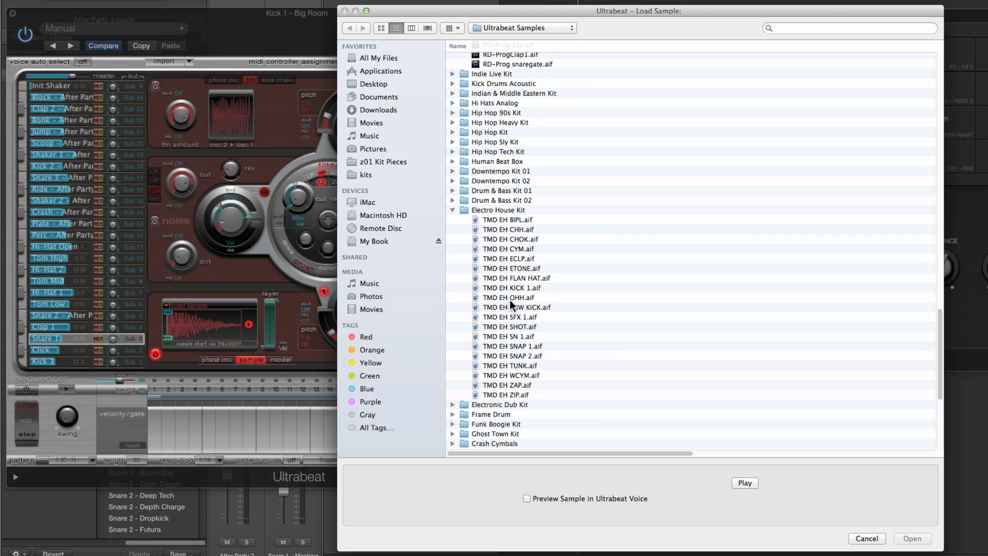
Enable Preview Sample in Ultrabeat Voice, select the Gritty Funk folder, and disable the preview option again
click(527, 498)
scroll(647, 317, up, 15)
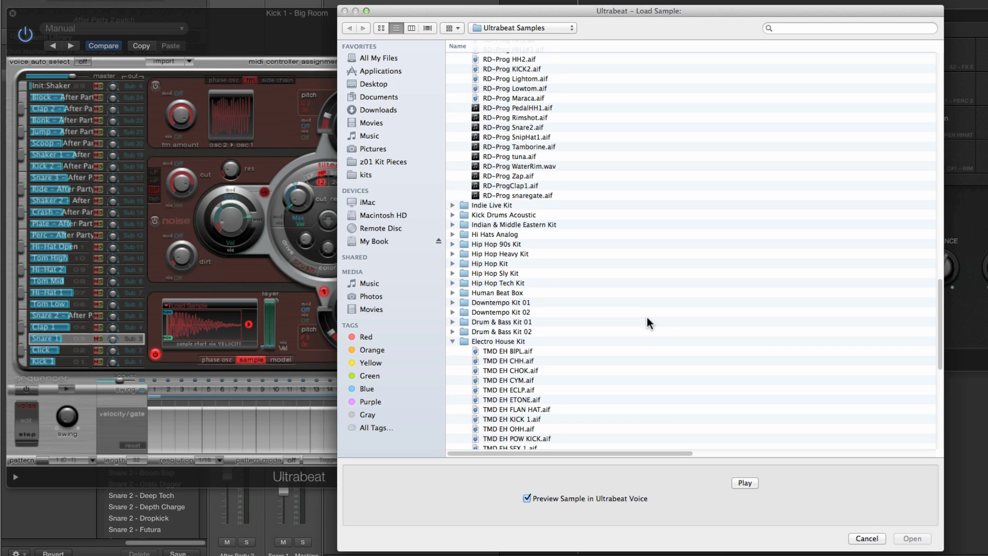
scroll(647, 317, up, 20)
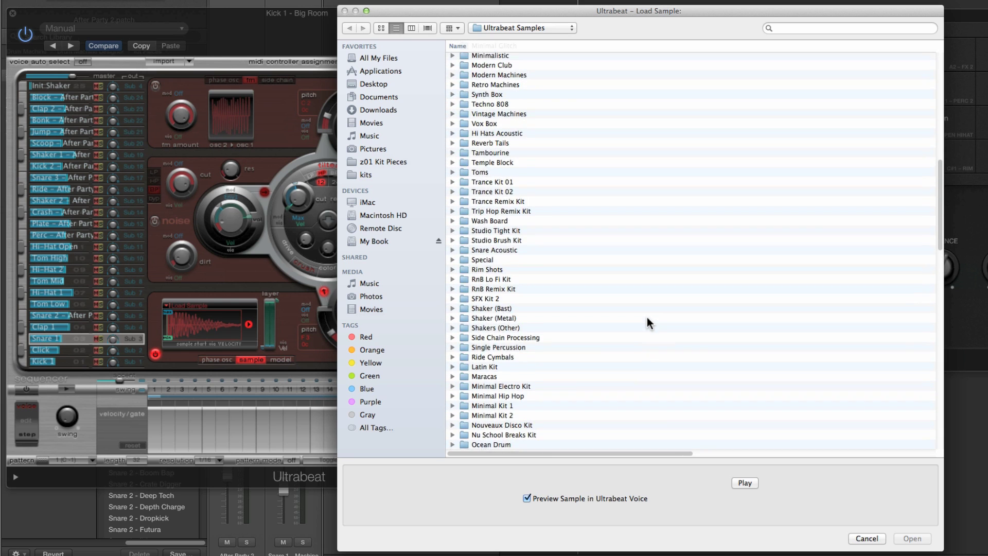
scroll(647, 317, up, 6)
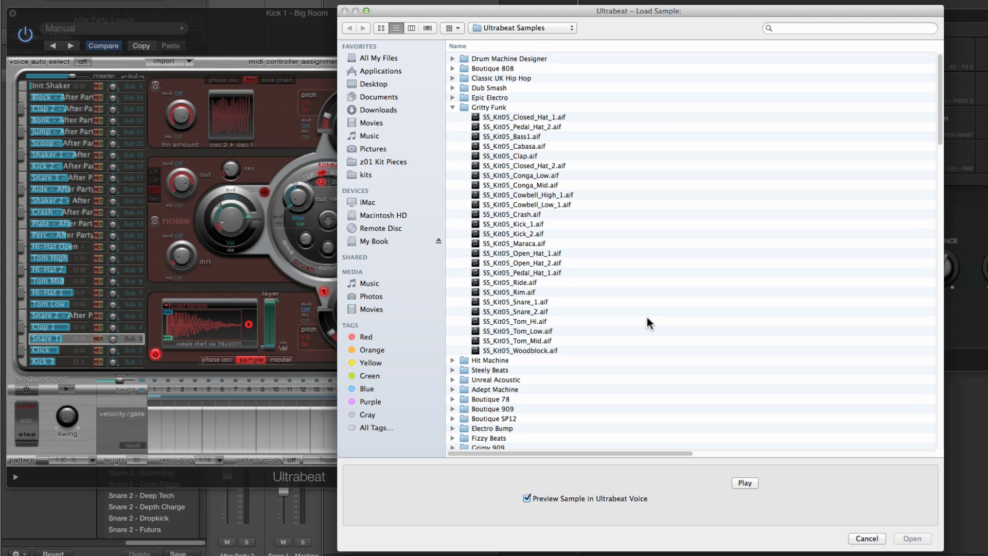
click(496, 107)
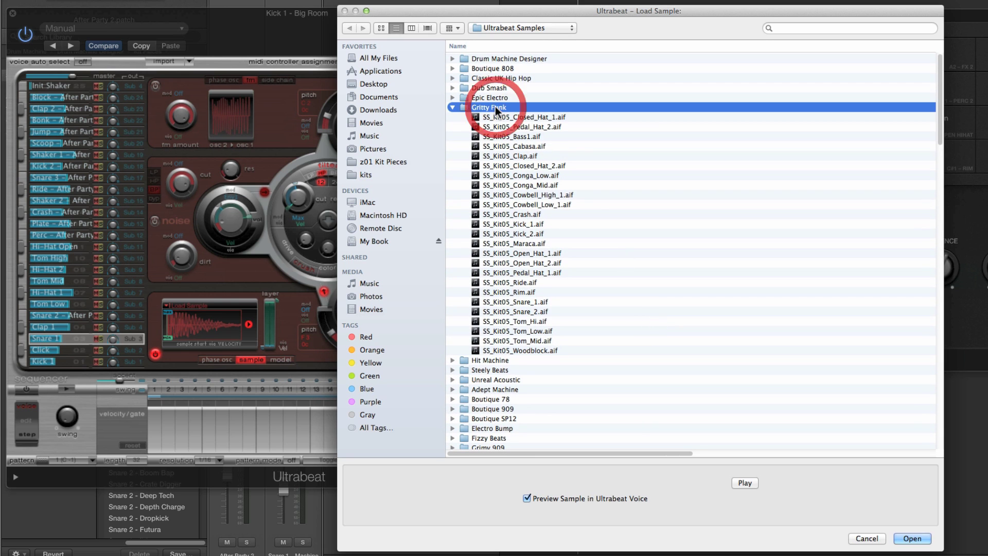
click(527, 499)
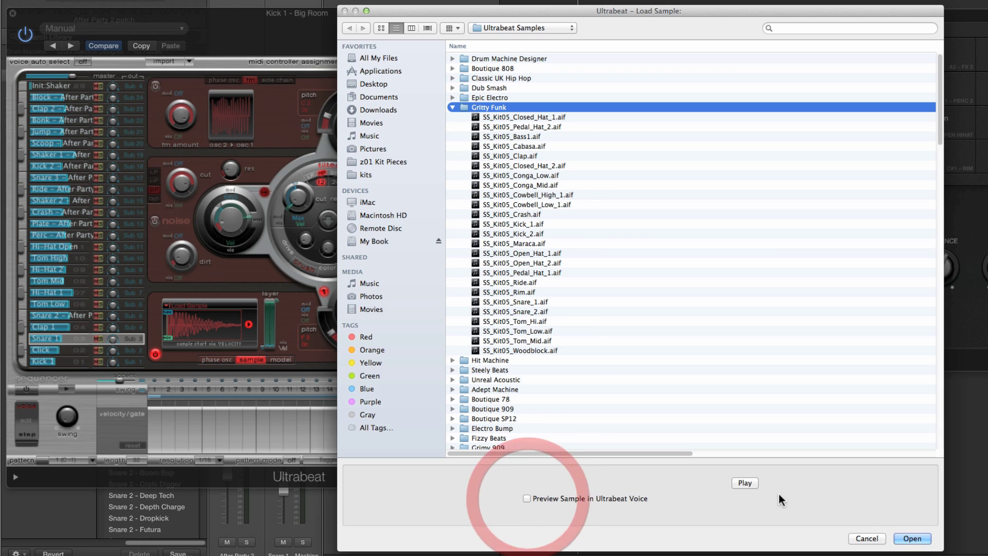
Audition the conga and snare samples in the Gritty Funk folder and load SS_Kit05_Snare_2.aif into the Snare 1 voice
click(745, 482)
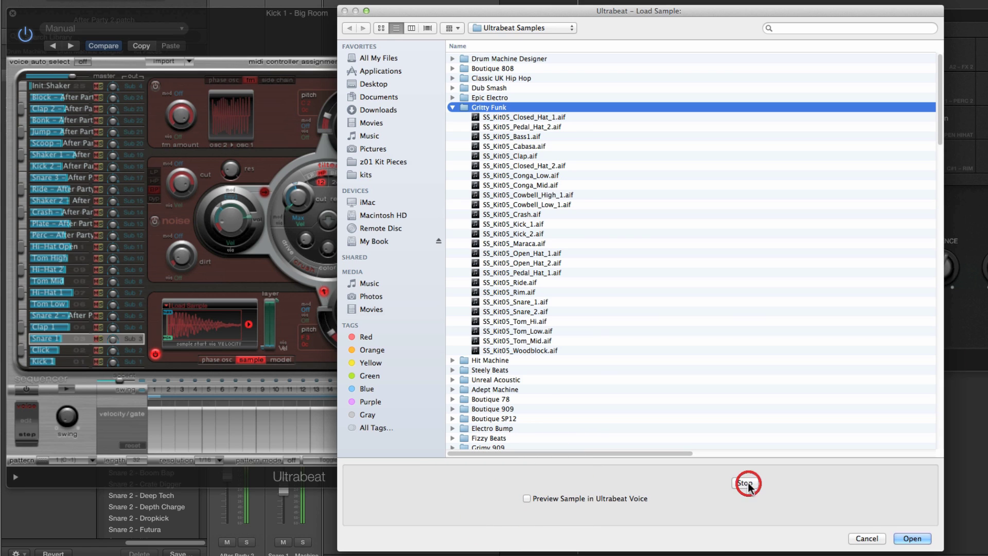
click(519, 185)
click(520, 175)
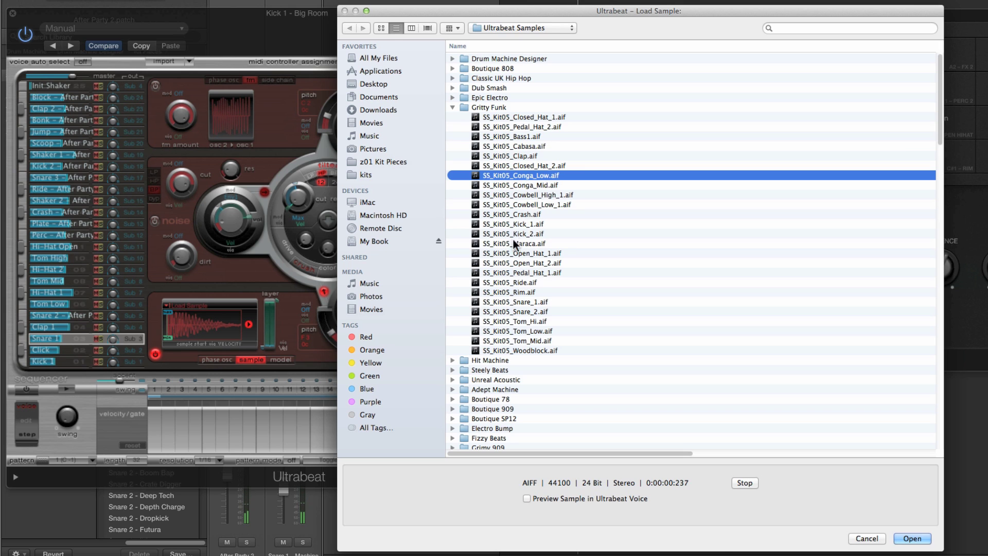
click(525, 301)
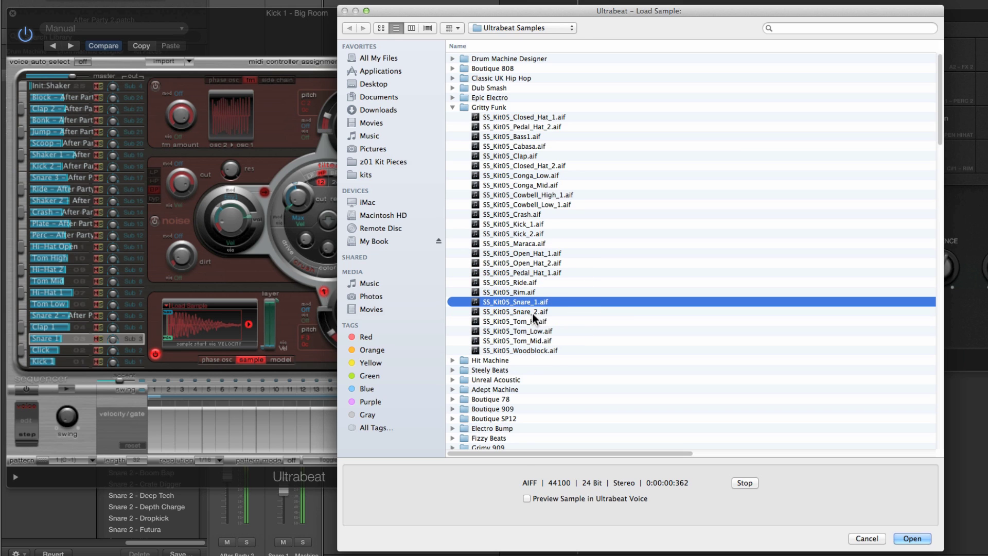
click(524, 310)
click(523, 303)
click(523, 309)
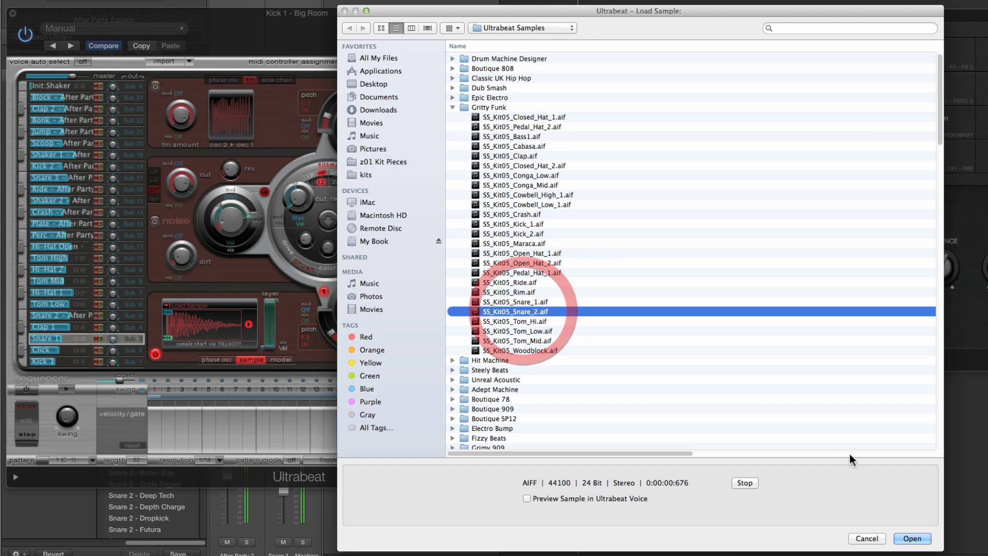
click(907, 535)
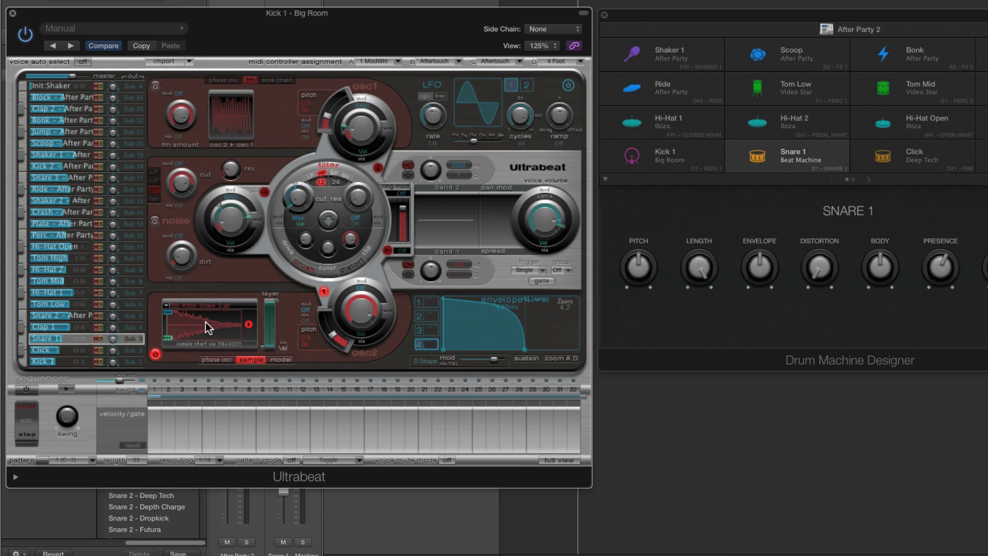
Raise the Snare 1 volume in Drum Machine Designer, play the pad, and uncover the Ultrabeat window again
drag(660, 20, 404, 58)
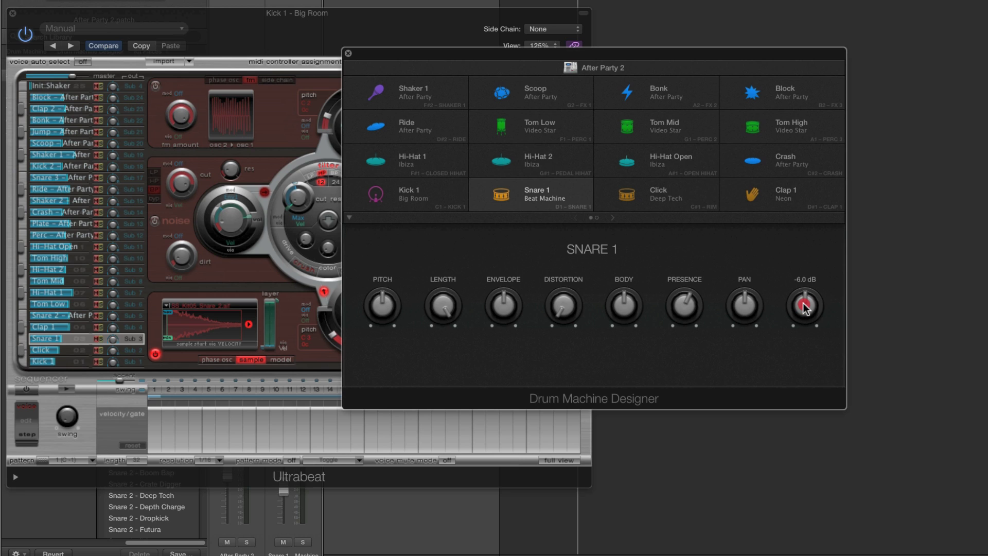
scroll(803, 305, up, 1)
scroll(805, 307, up, 3)
drag(804, 303, 804, 295)
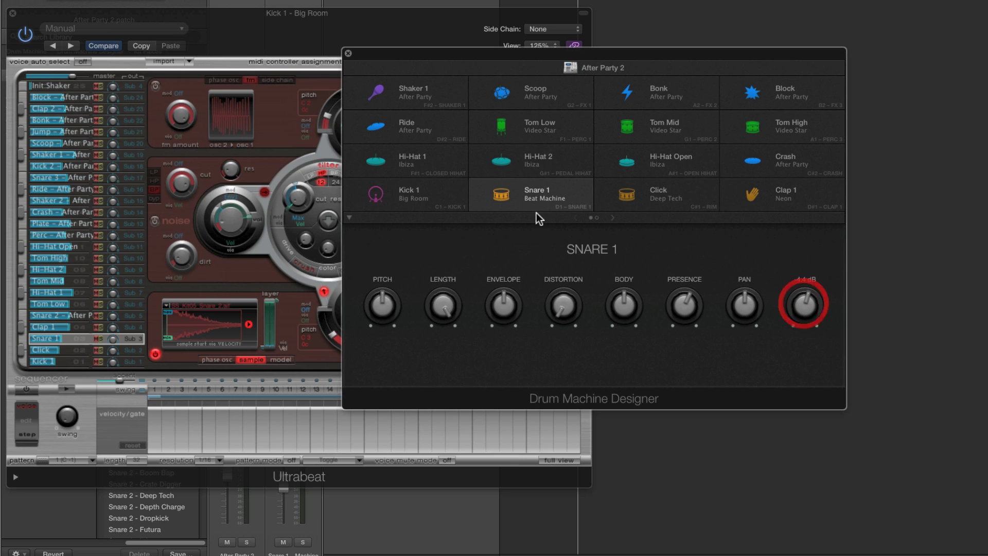
click(507, 199)
drag(503, 54, 759, 21)
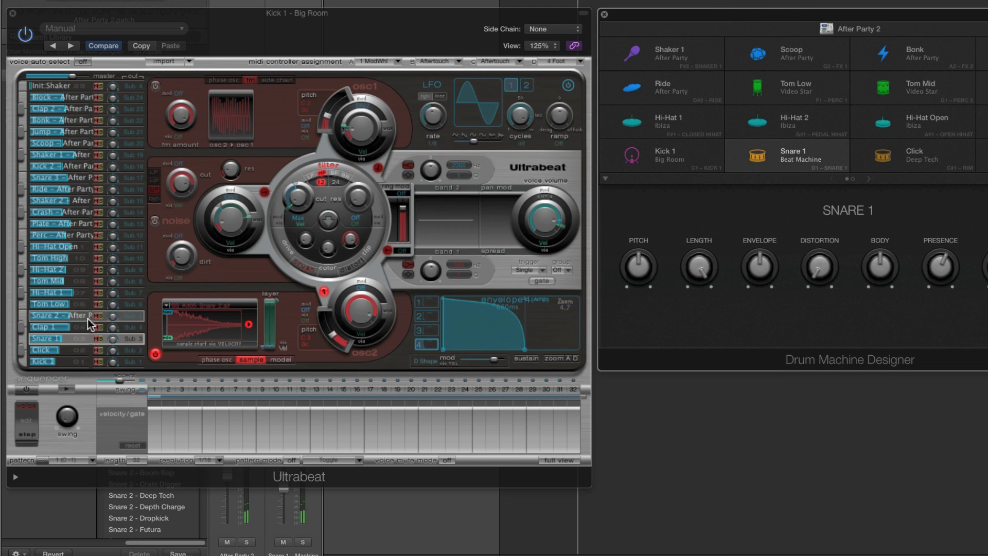
Examine the Snare 1 voice in the Ultrabeat voice list and its matching pad in Drum Machine Designer
click(60, 341)
mouse_move(60, 341)
mouse_down()
mouse_move(79, 343)
mouse_move(60, 344)
mouse_move(70, 344)
mouse_up()
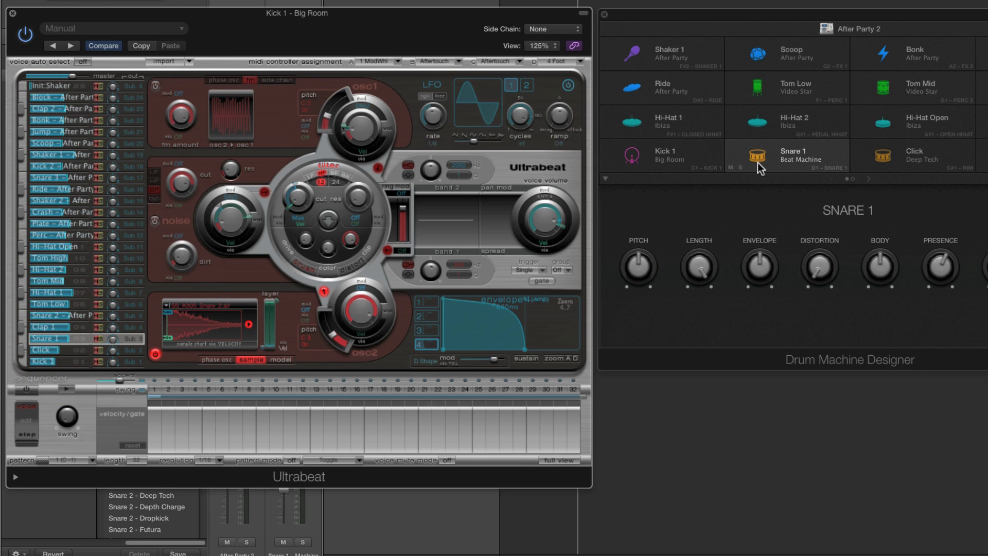
click(762, 161)
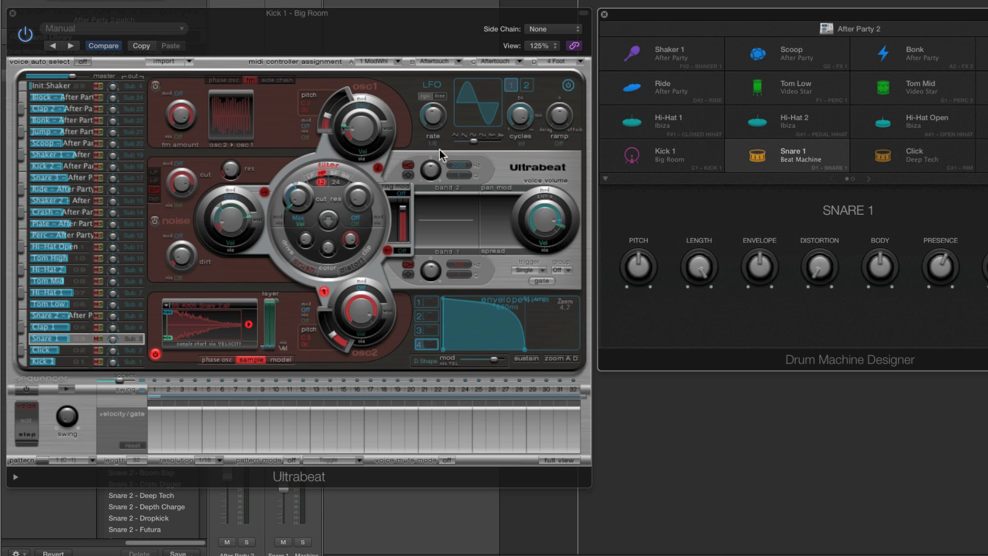
Select the Click pad in Drum Machine Designer and the Click voice in Ultrabeat, playing the sound from both
drag(643, 19, 505, 48)
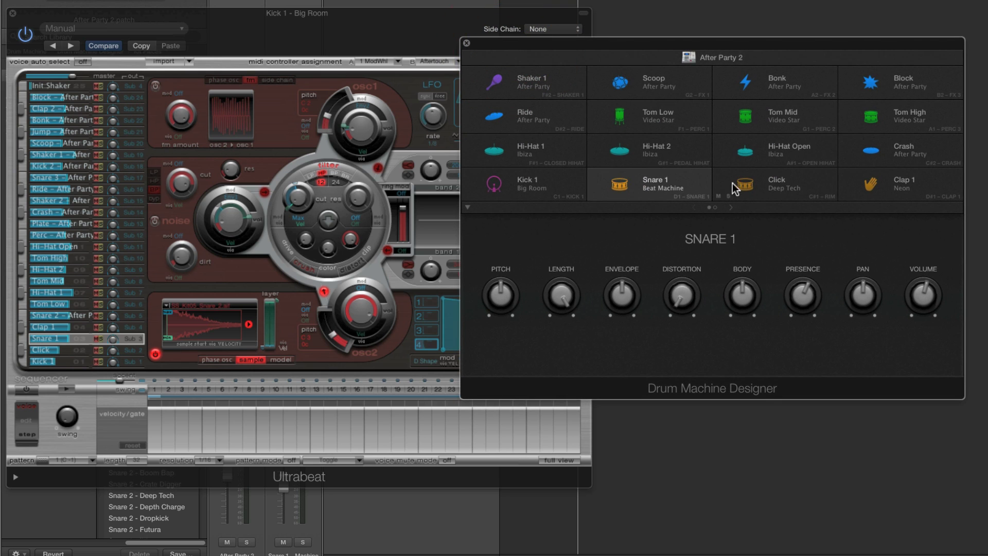
click(744, 188)
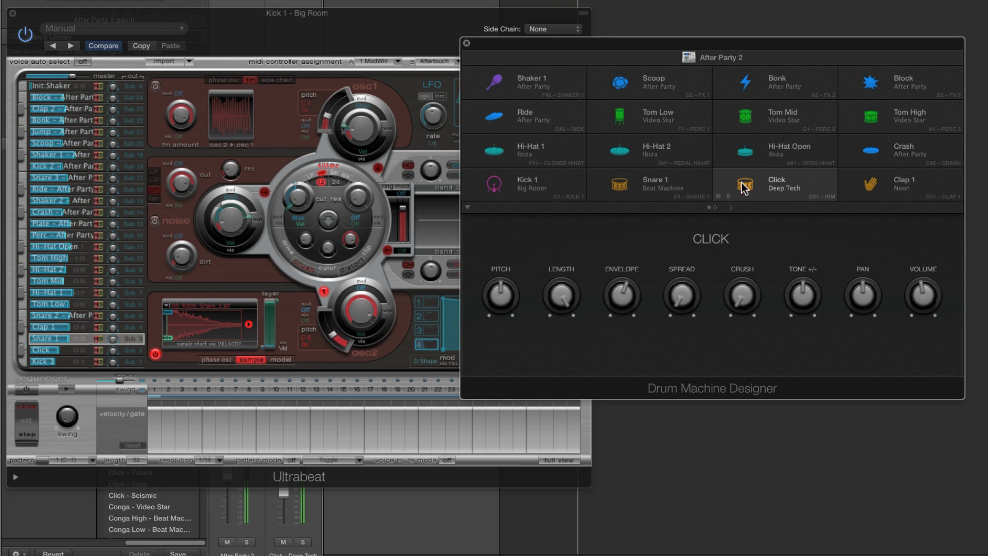
click(75, 350)
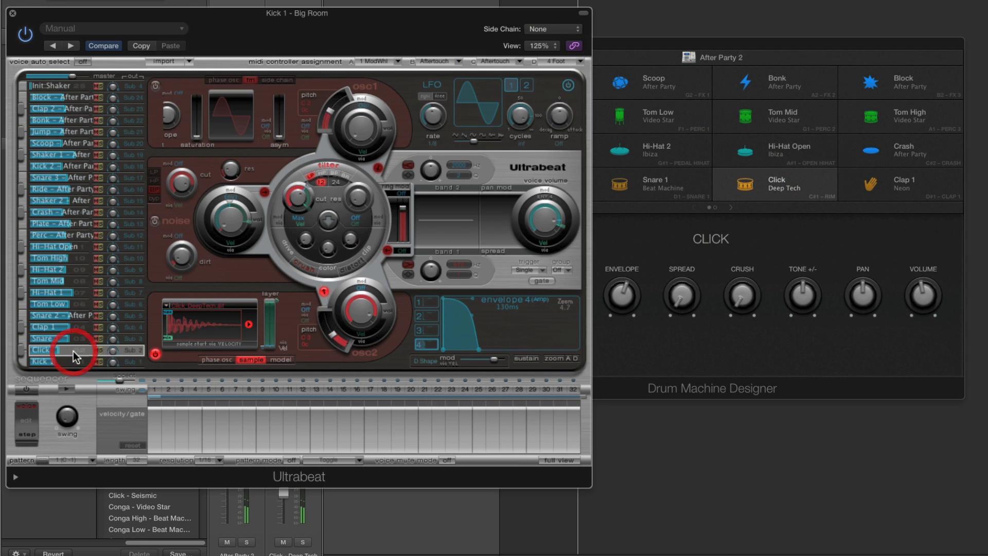
click(23, 355)
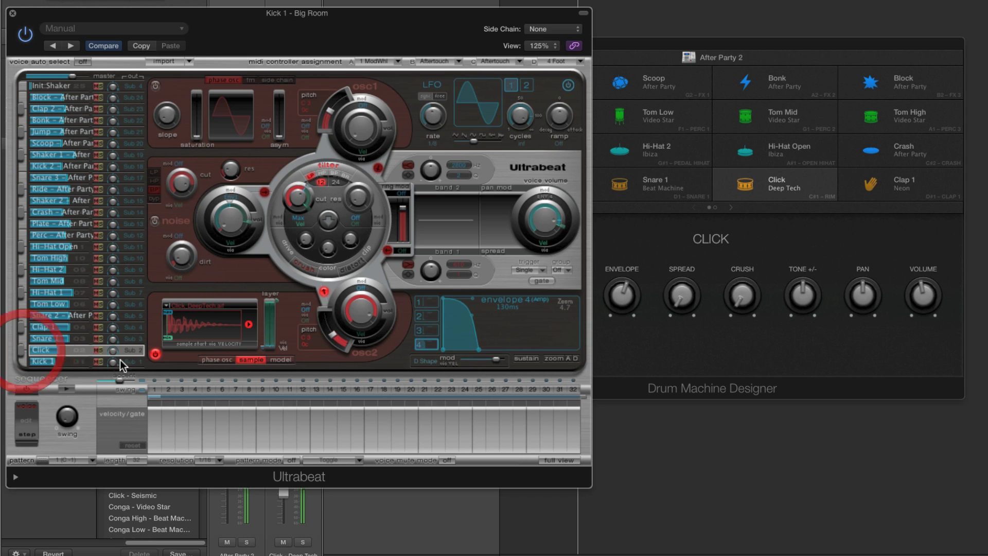
Toggle oscillator 2 of the Click voice off and back on, and check which sample it uses
click(171, 358)
click(155, 354)
click(155, 354)
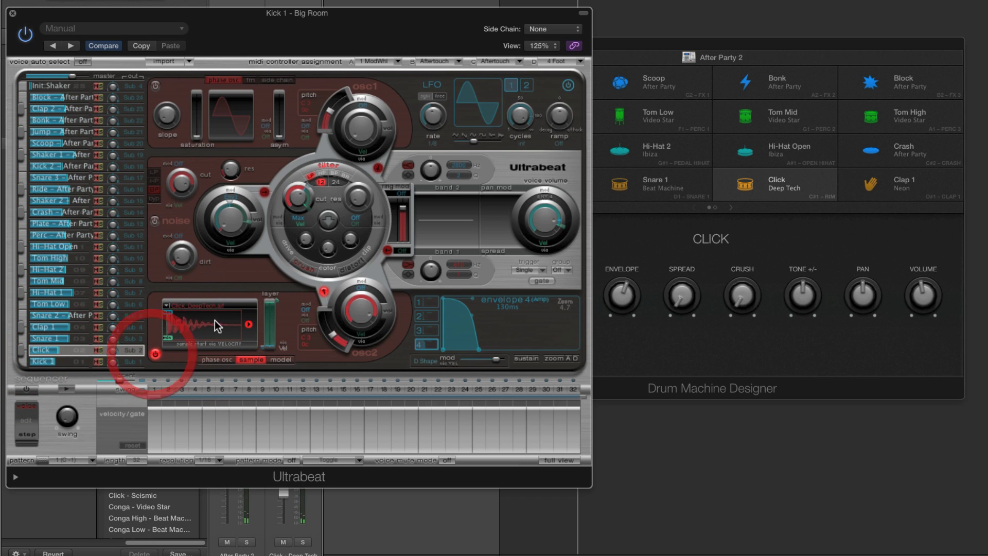
click(225, 307)
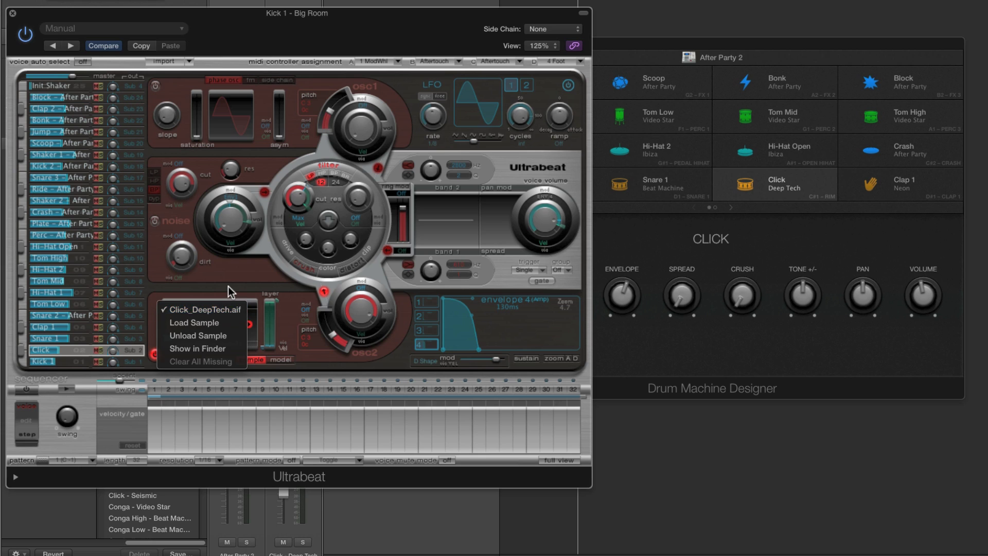
click(228, 290)
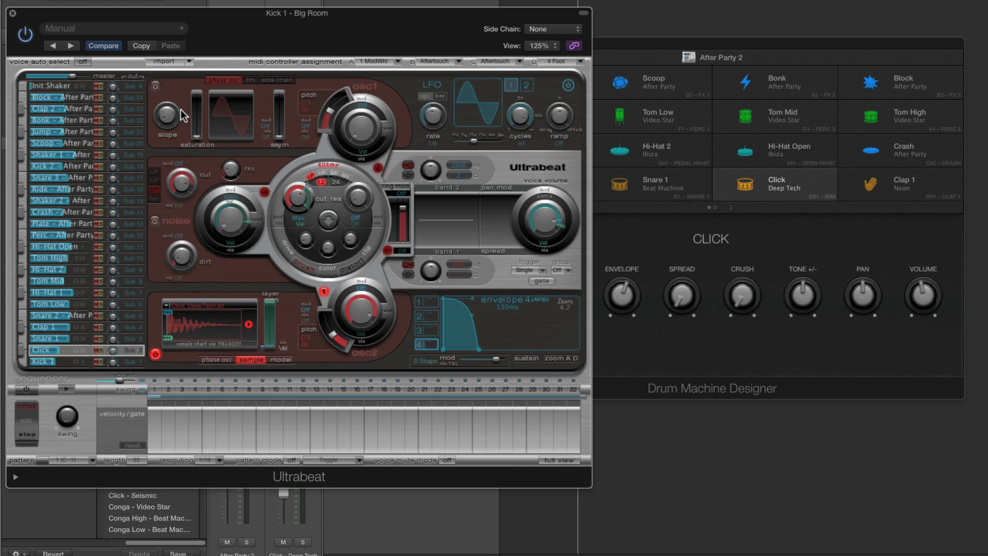
Open Ultrabeat's dialog for importing a second kit and expand the 01 Drum Kits folder
click(168, 64)
click(169, 61)
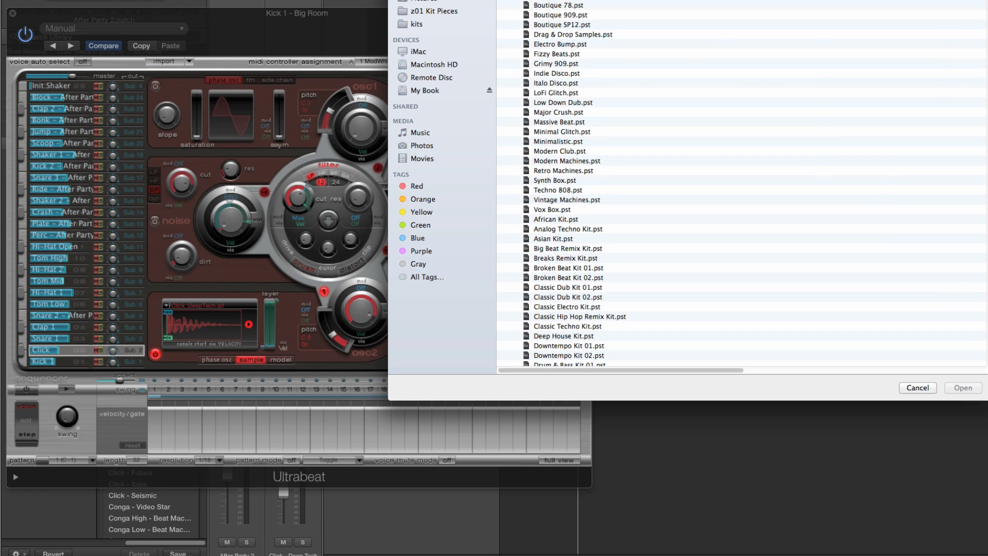
drag(523, 0, 488, 21)
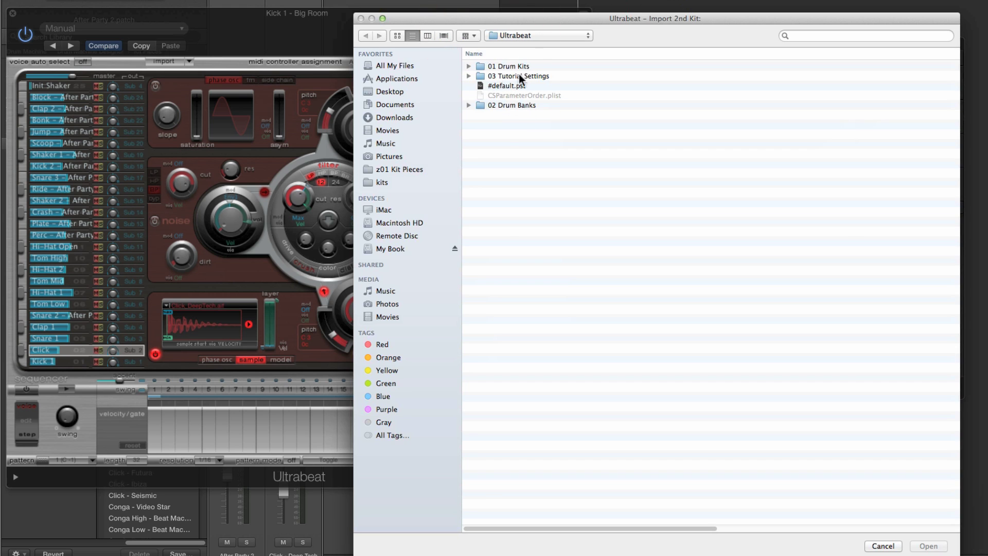
click(482, 66)
click(469, 66)
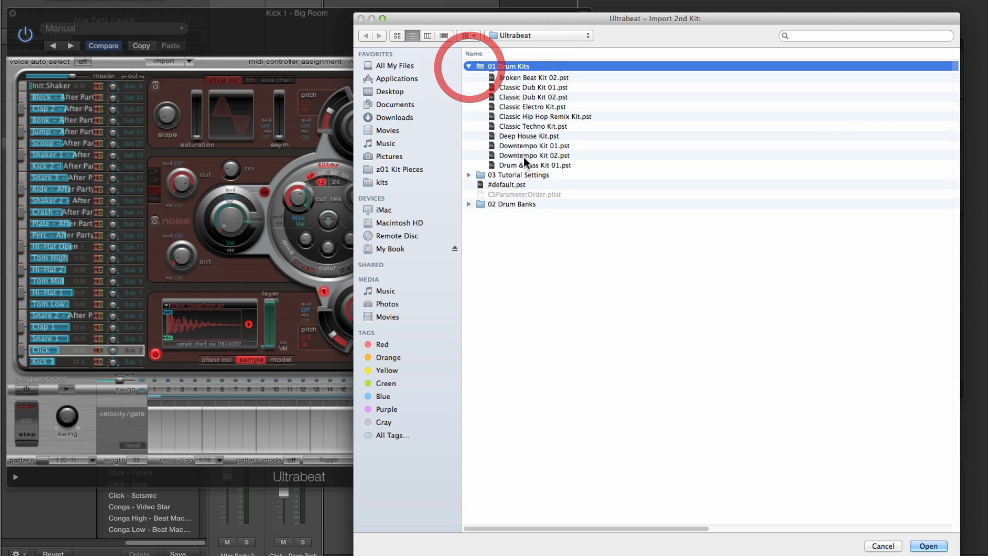
Browse the available drum kits and import African Kit.pst as the second kit
scroll(548, 221, down, 10)
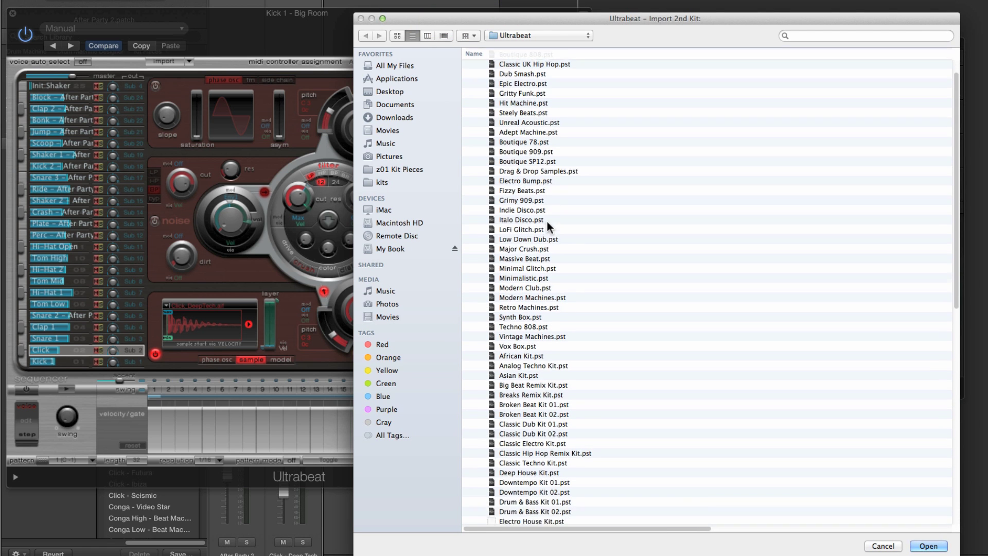
scroll(548, 221, down, 5)
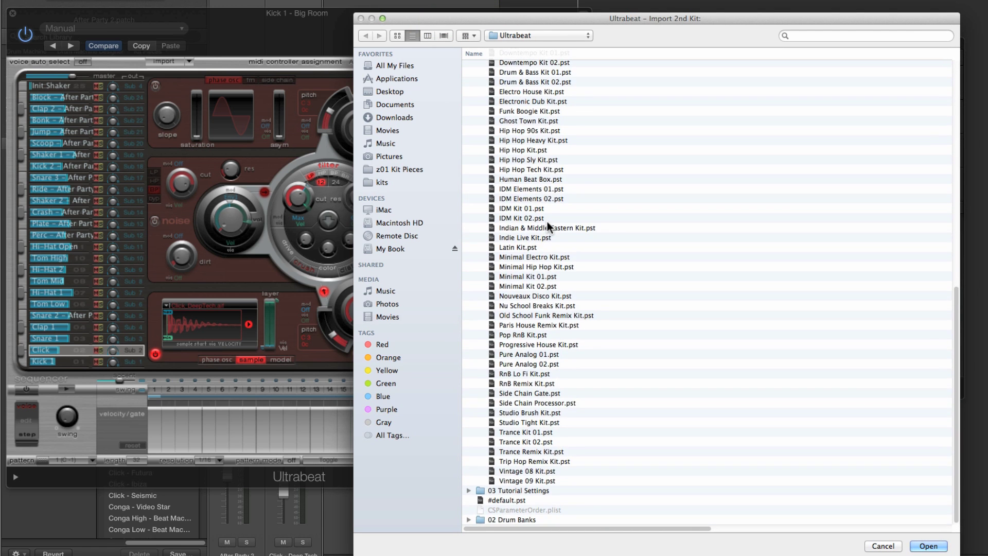
scroll(548, 221, up, 10)
scroll(547, 221, down, 15)
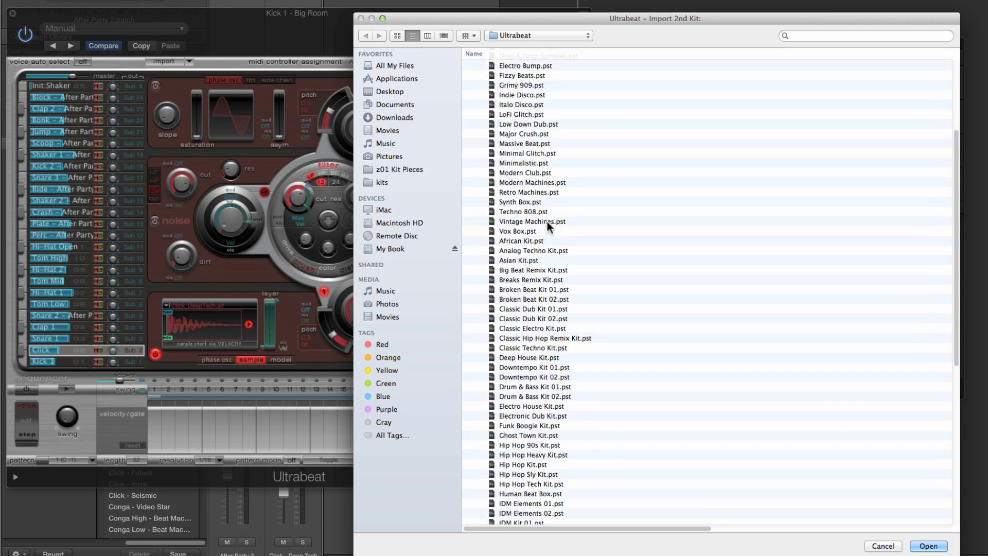
scroll(548, 221, up, 18)
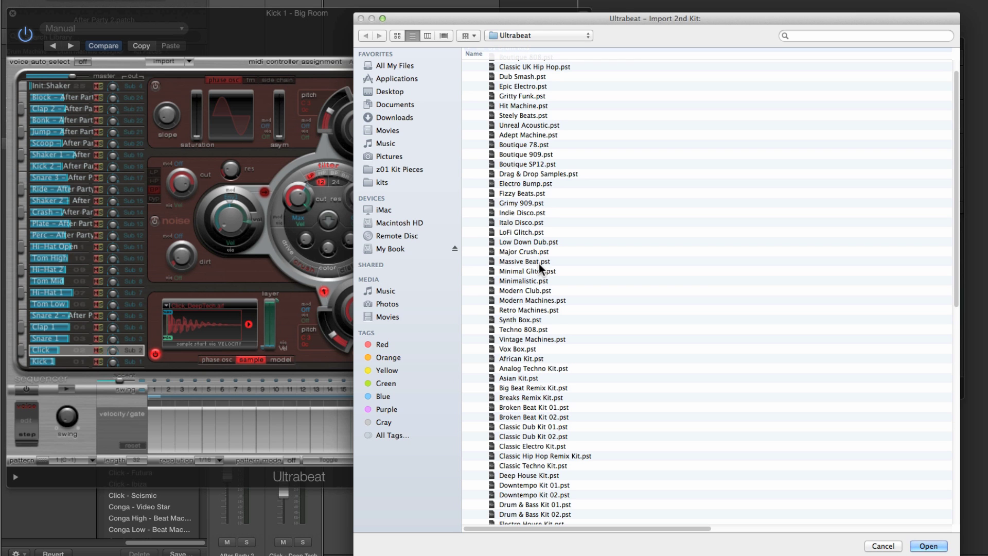
click(525, 358)
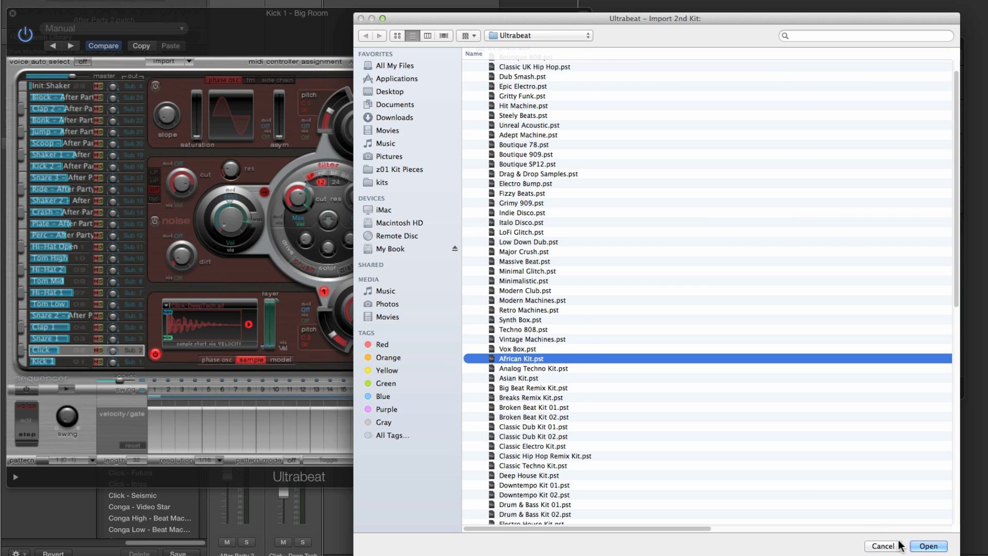
click(929, 546)
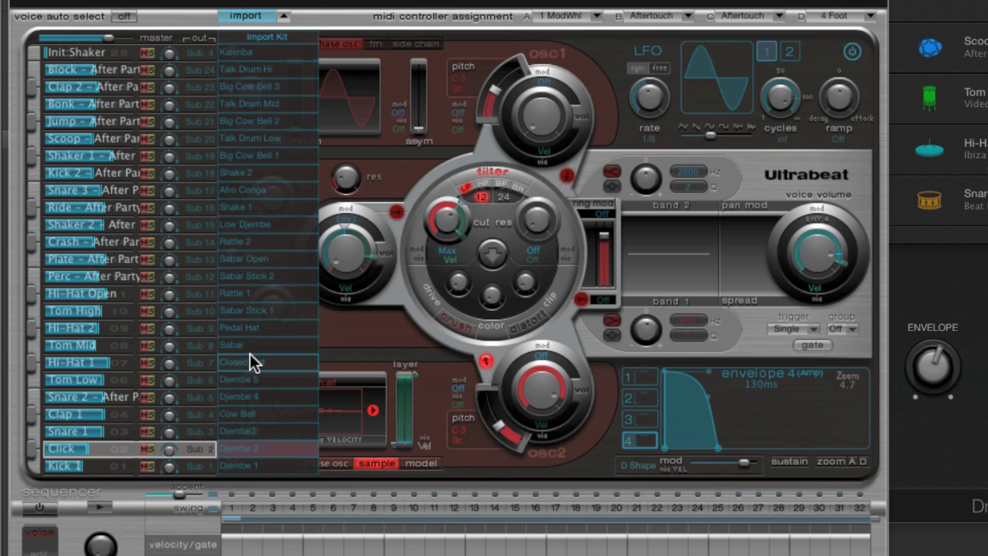
Audition sounds in the imported African Kit and replace the Click voice with Sabar Stick 2, closing the import list
drag(246, 73, 245, 405)
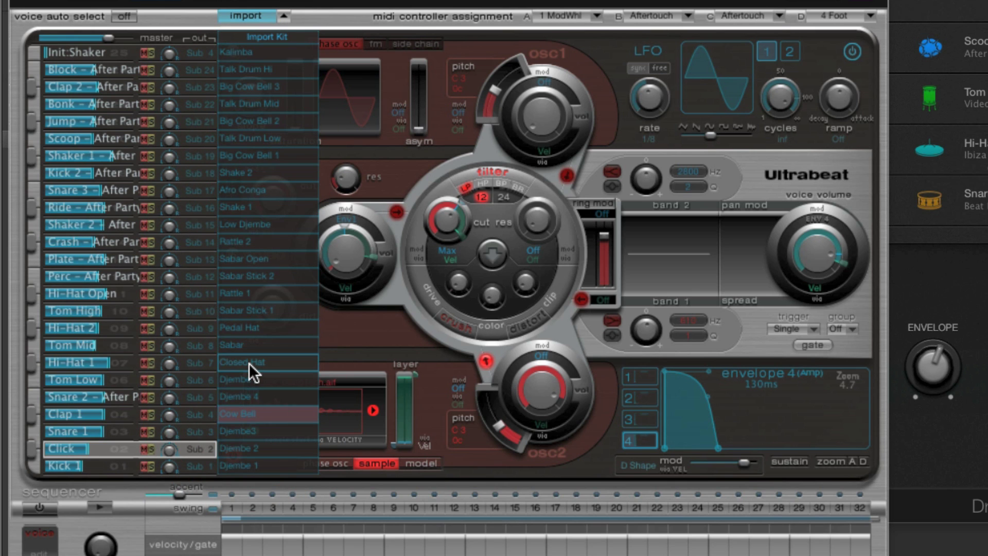
drag(249, 363, 255, 241)
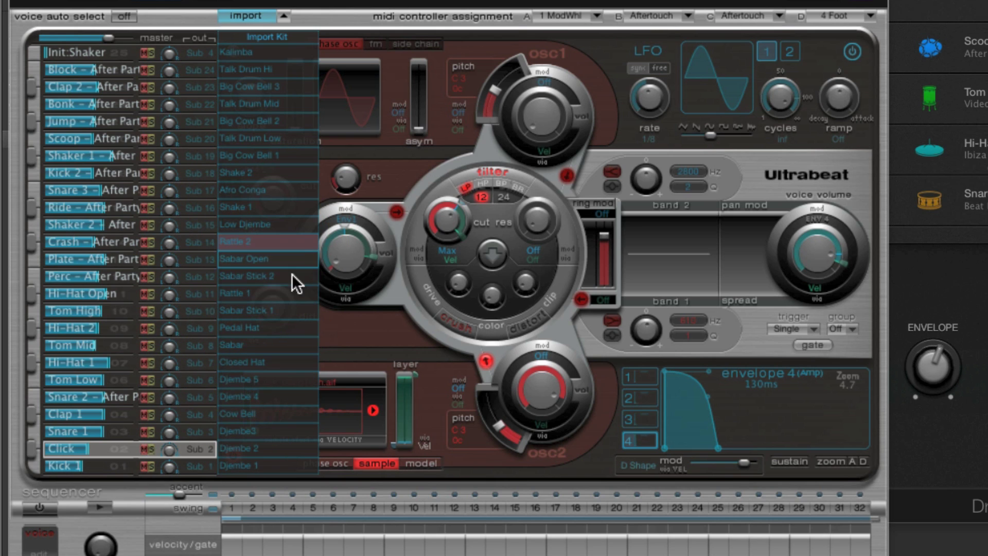
click(262, 275)
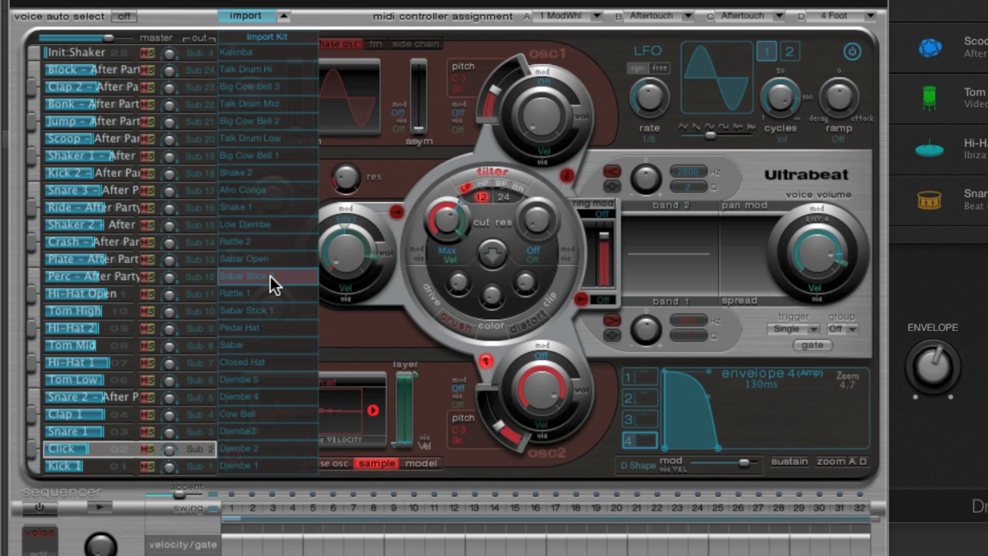
drag(270, 276, 146, 445)
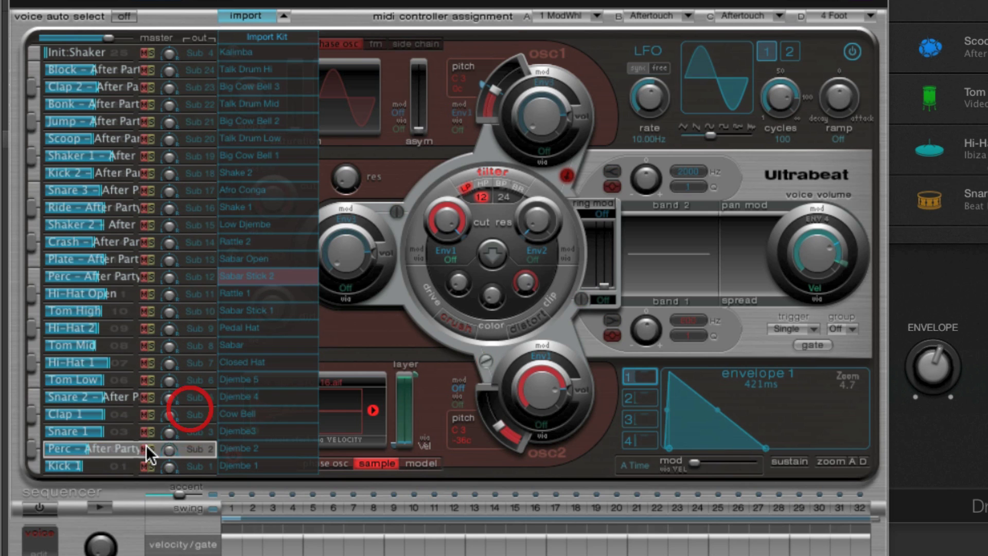
click(285, 16)
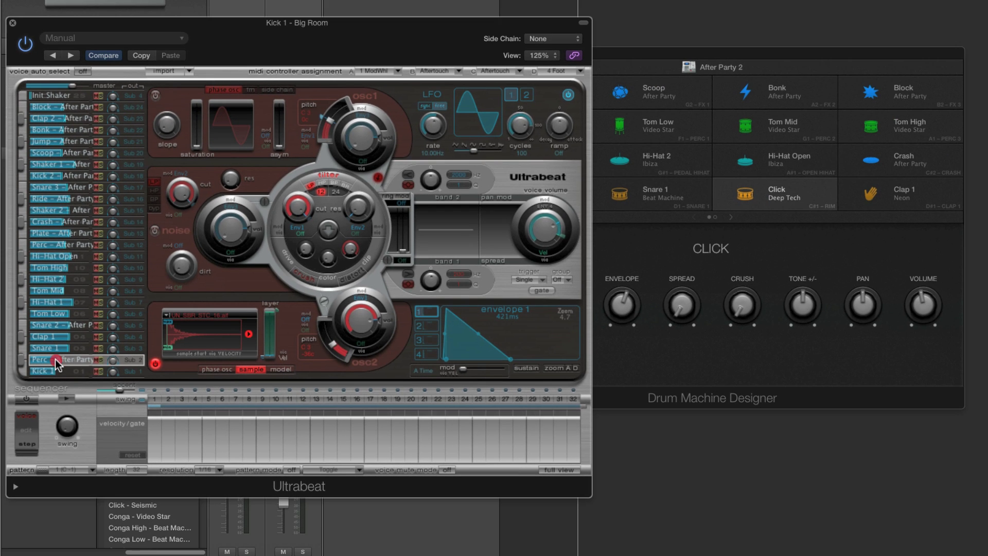
Play the replaced voice in the second slot of Ultrabeat's voice list several times
drag(55, 359, 62, 361)
click(22, 361)
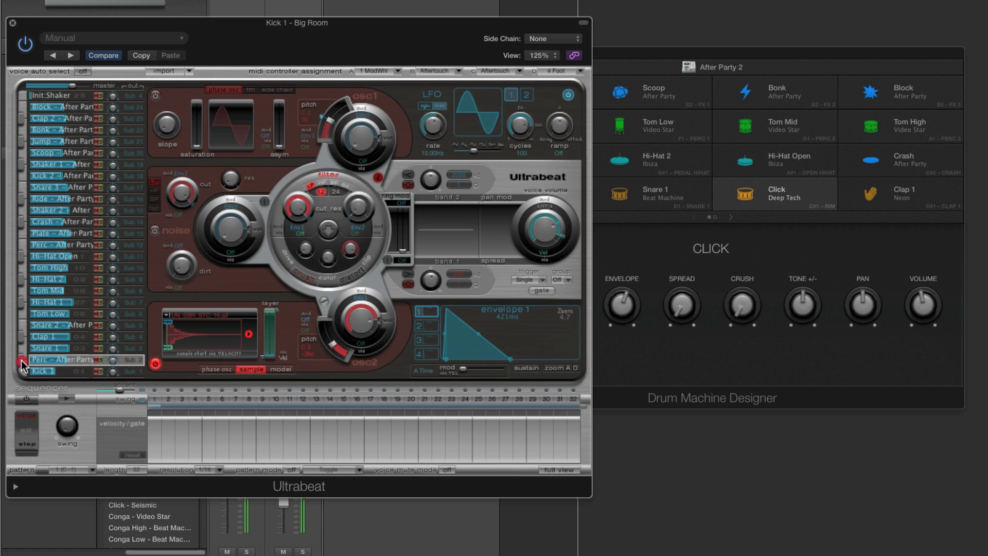
drag(64, 360, 64, 360)
click(21, 361)
Play the Click pad in Drum Machine Designer, raise its volume slightly, and compare it with the Ultrabeat voice
click(746, 198)
drag(921, 302, 921, 297)
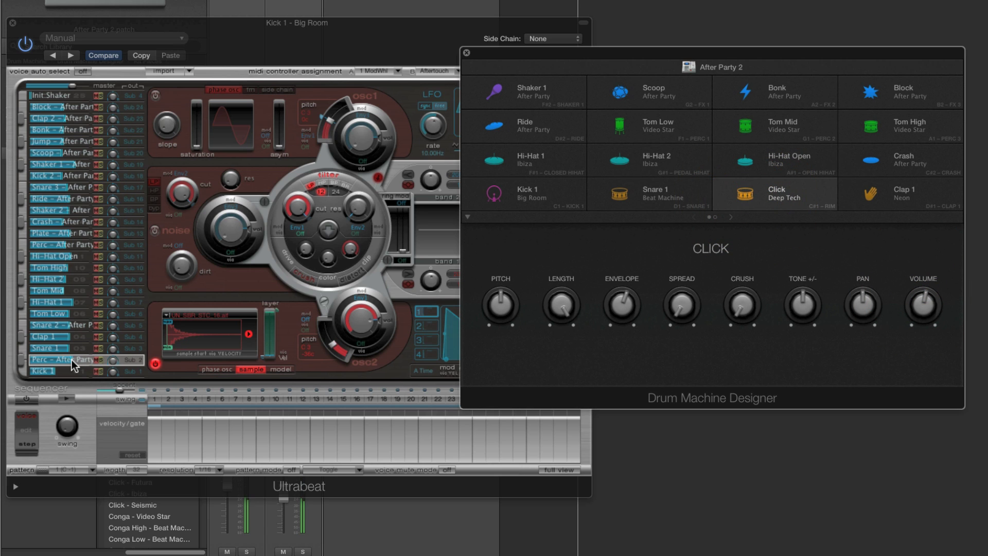
click(69, 360)
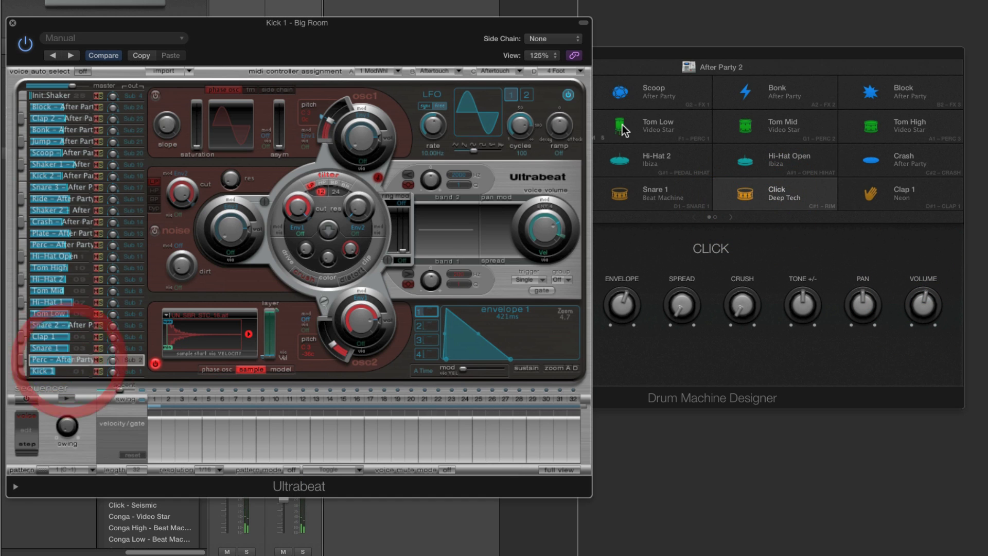
drag(632, 55, 645, 52)
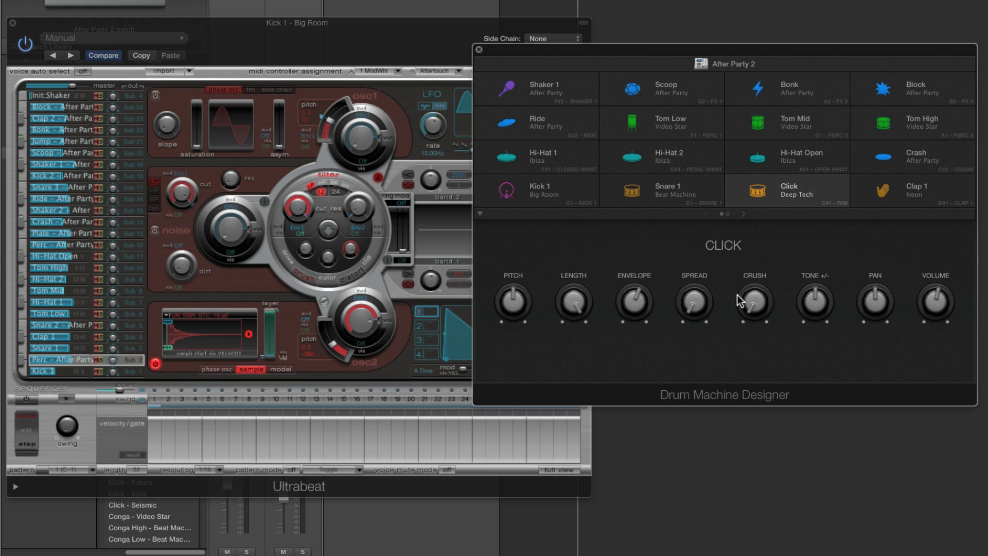
Play the Click pad and arrange the Drum Machine Designer window beside Ultrabeat, keeping its instrument controls accessible
mouse_move(790, 210)
click(755, 193)
click(235, 290)
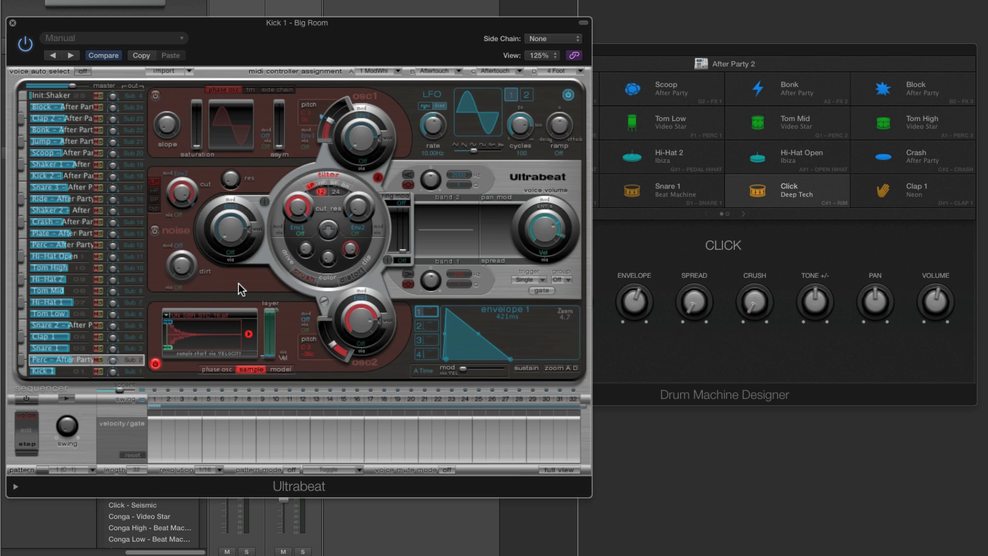
drag(630, 54, 590, 51)
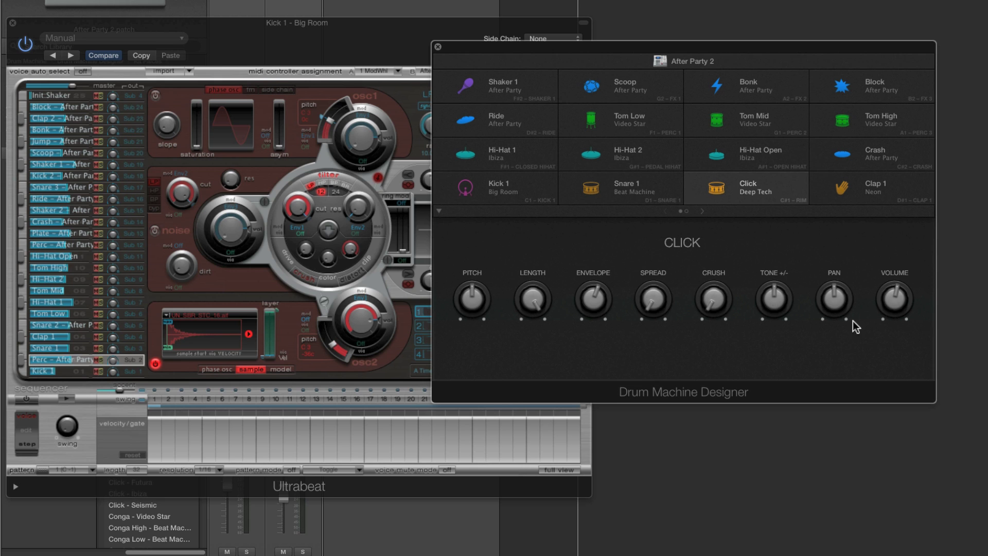
drag(600, 49, 768, 24)
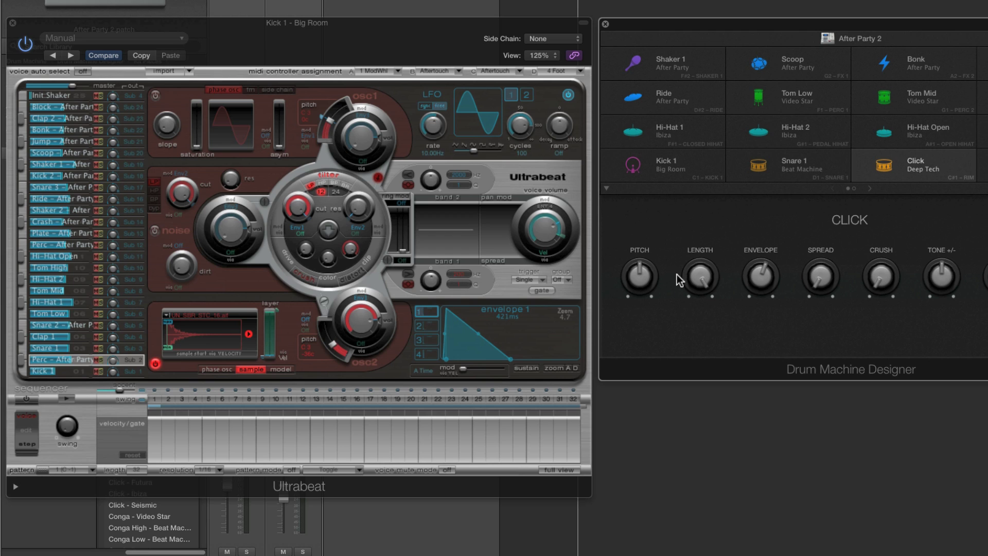
Select the Snare 1 pad and its matching Ultrabeat voice, and display envelope 4 (Amp)
click(756, 164)
click(80, 348)
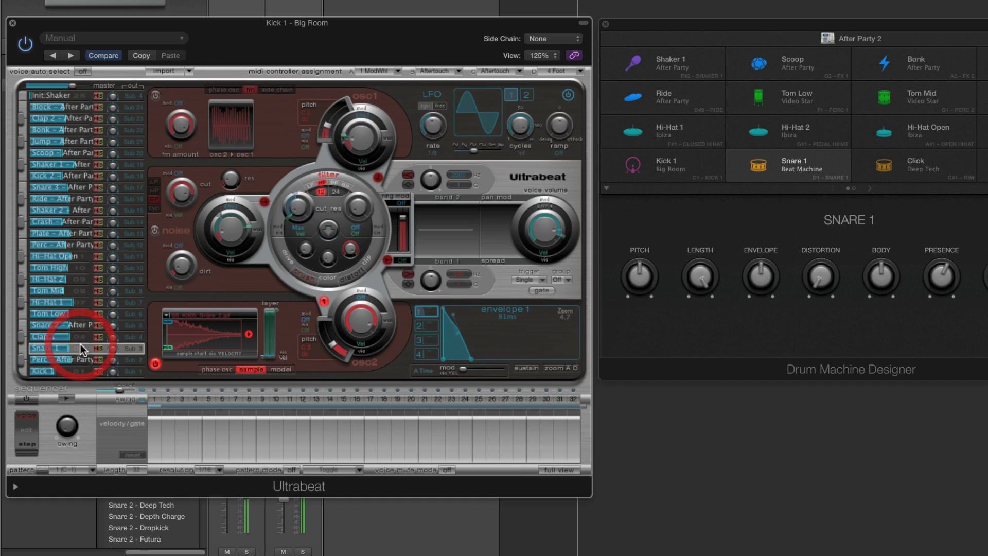
click(423, 354)
Test Snare 1's Length control against Ultrabeat's amp envelope, extend the envelope's decay to 640 ms, and readjust Length
drag(706, 274, 690, 209)
mouse_move(488, 360)
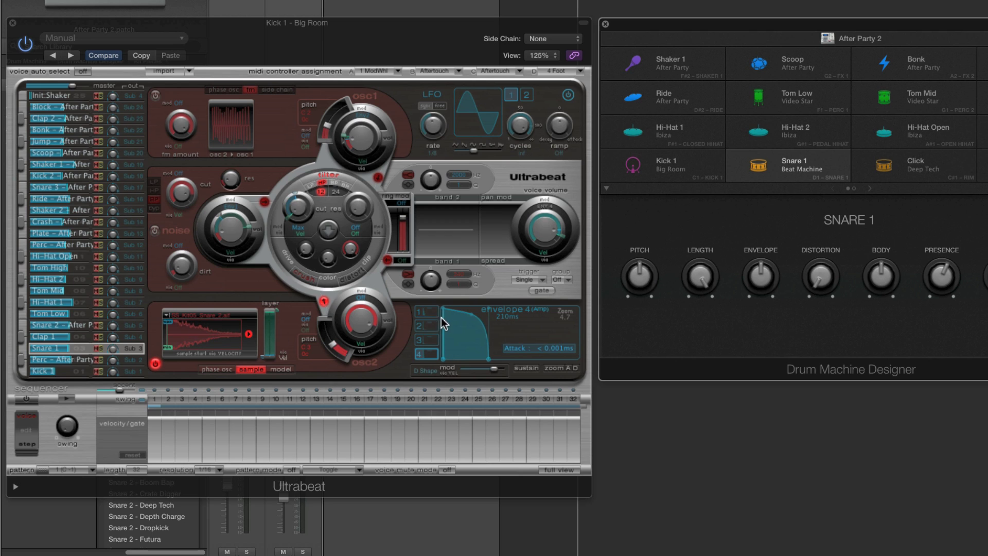
drag(698, 301, 699, 254)
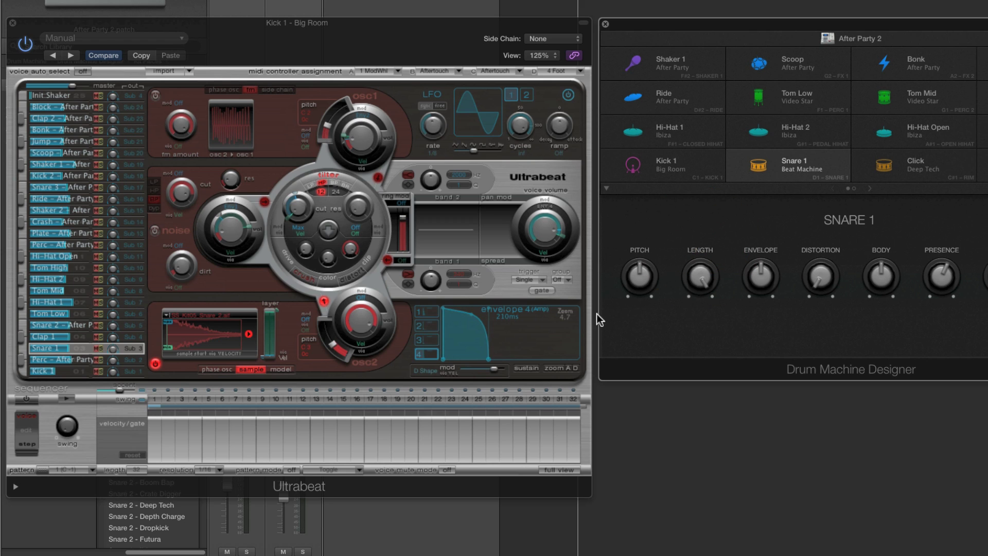
drag(693, 300, 696, 256)
drag(489, 358, 516, 359)
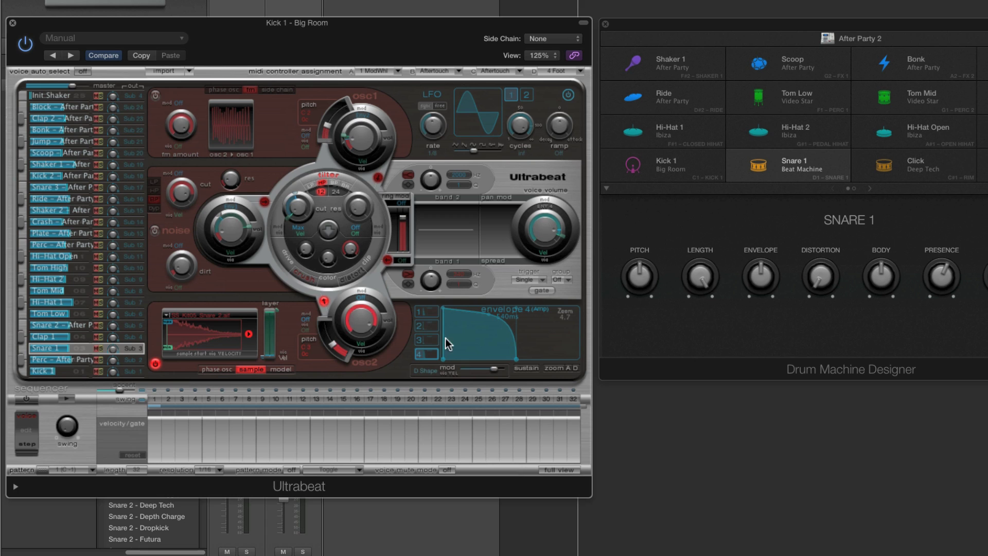
mouse_move(701, 277)
mouse_down()
mouse_move(699, 284)
mouse_move(701, 267)
mouse_up()
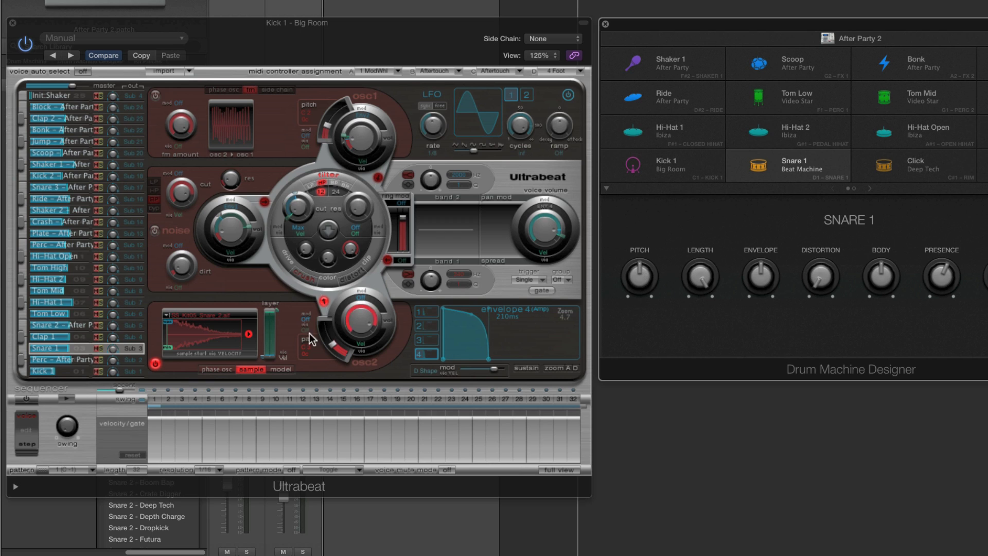
Close the Ultrabeat window and reposition Drum Machine Designer beside the channel strips
click(639, 276)
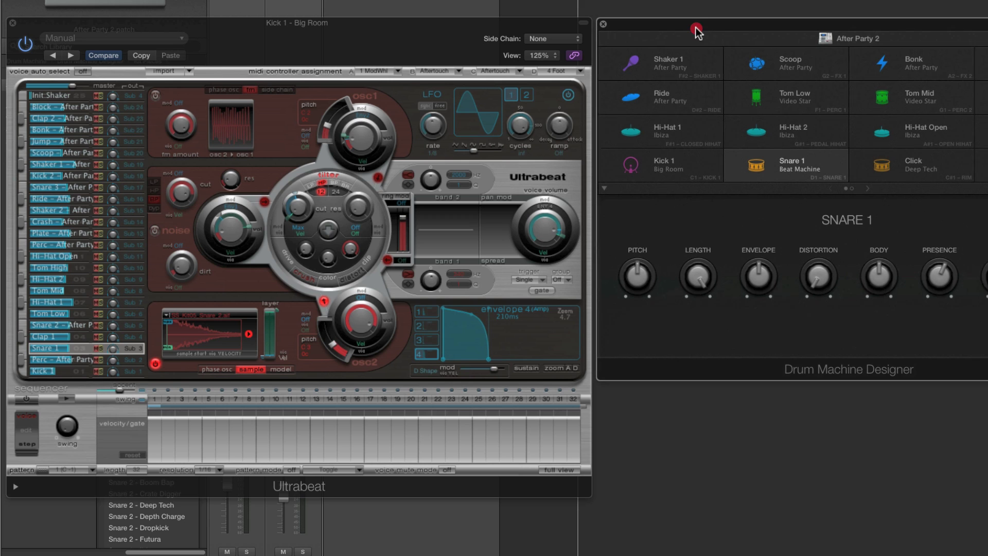
drag(695, 27, 634, 35)
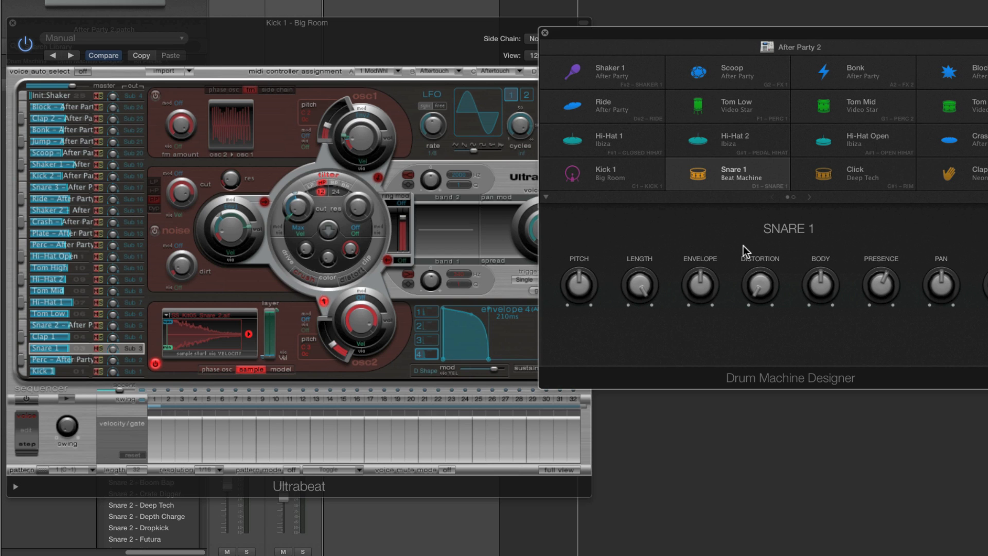
drag(671, 35, 735, 31)
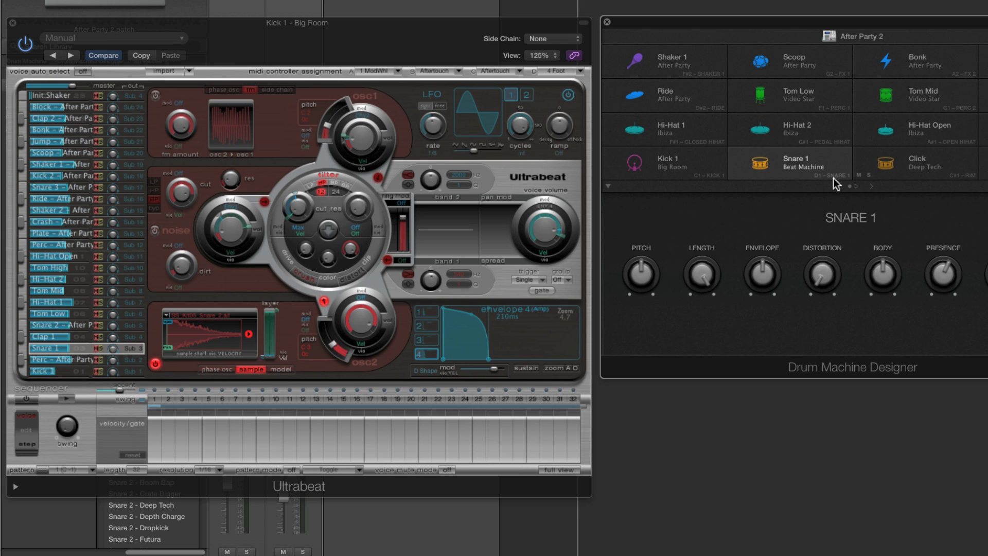
click(13, 22)
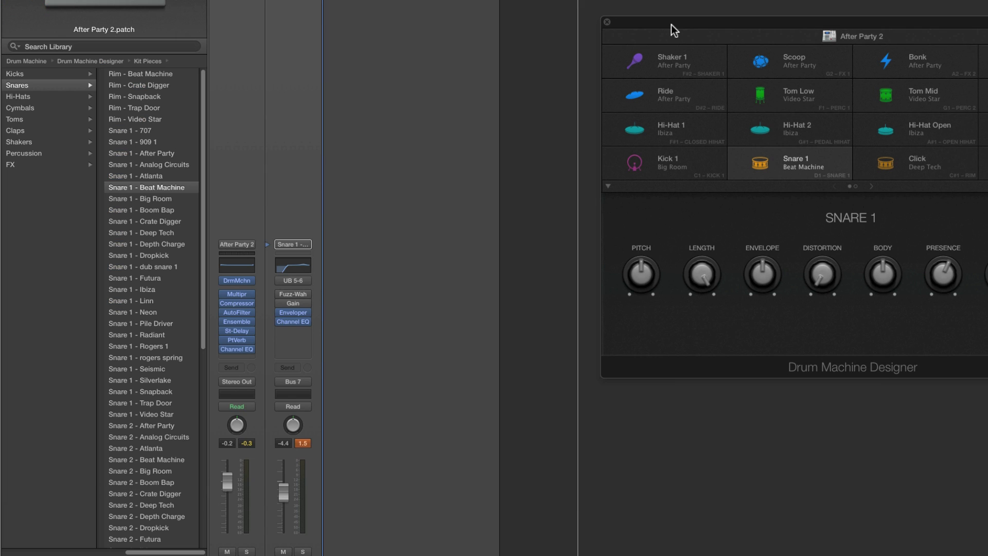
drag(671, 25, 510, 48)
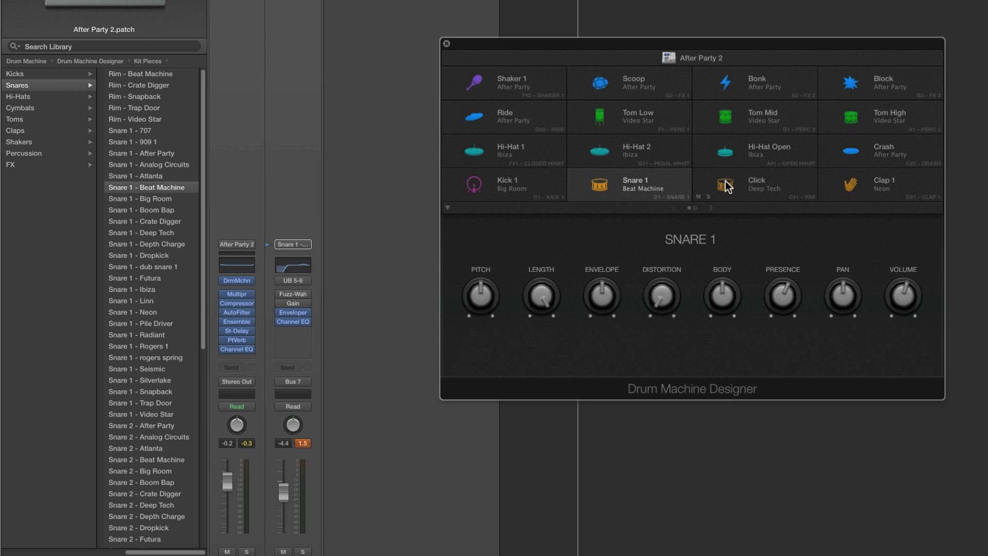
drag(650, 45, 643, 49)
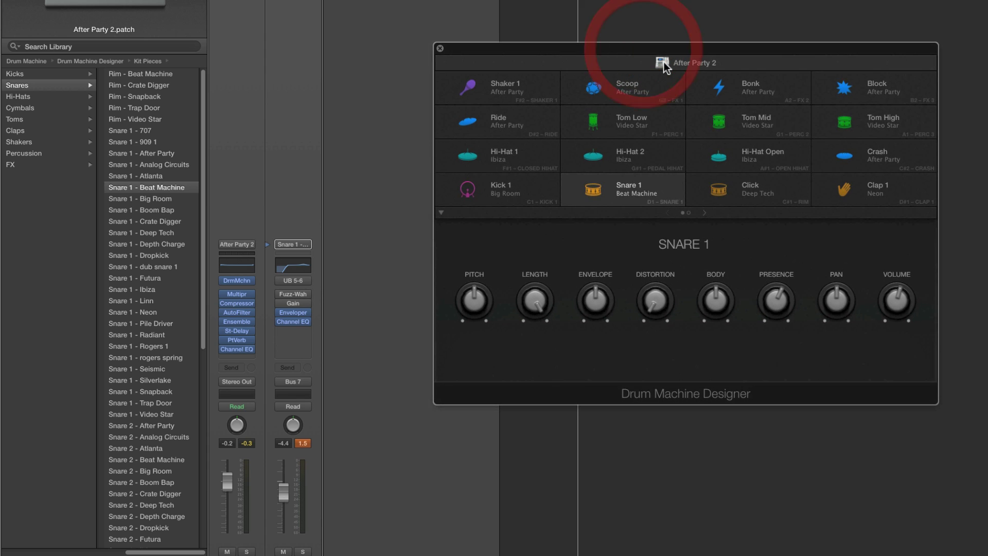
Select the whole kit and save its patch as After Party 2 in the Instrument folder, replacing the existing file
click(663, 64)
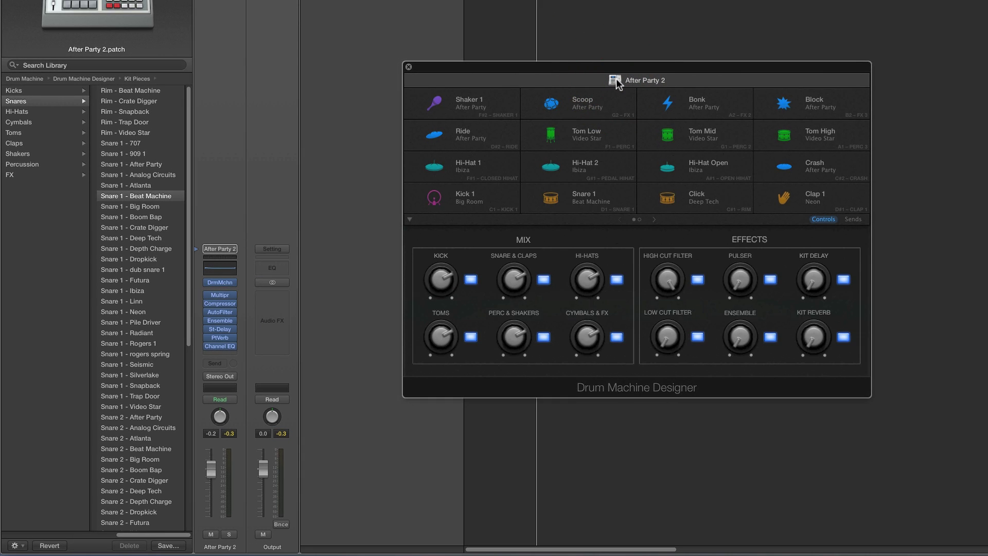
click(166, 545)
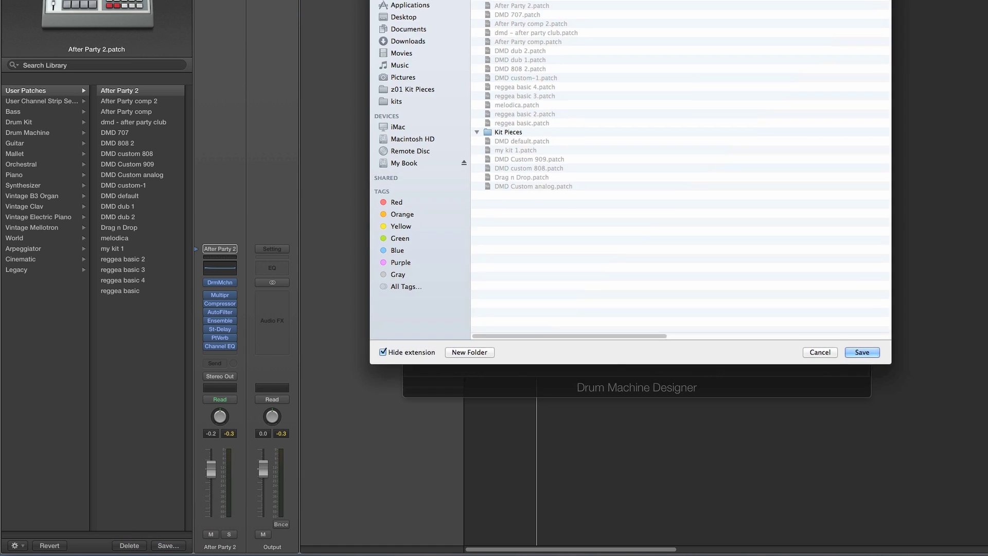
click(489, 69)
click(600, 93)
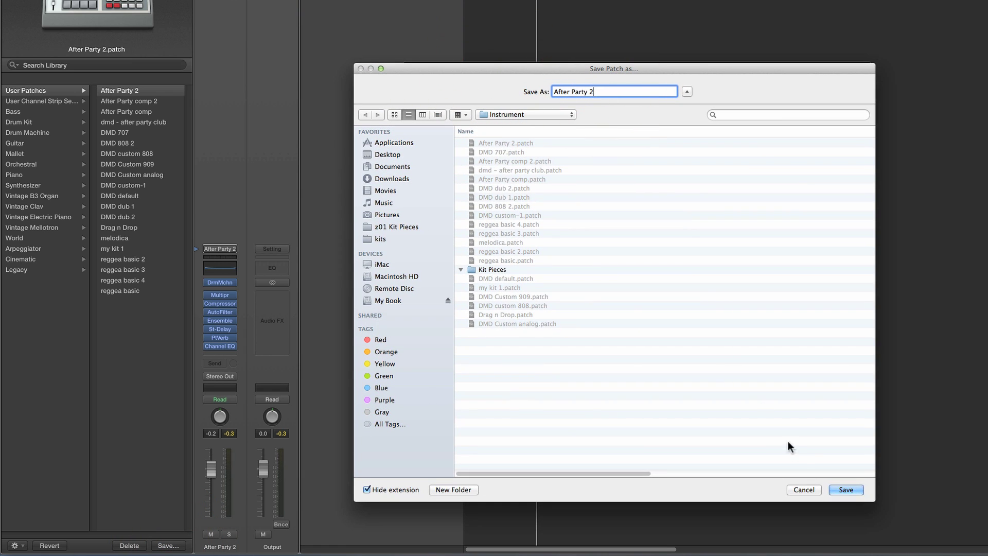
click(846, 490)
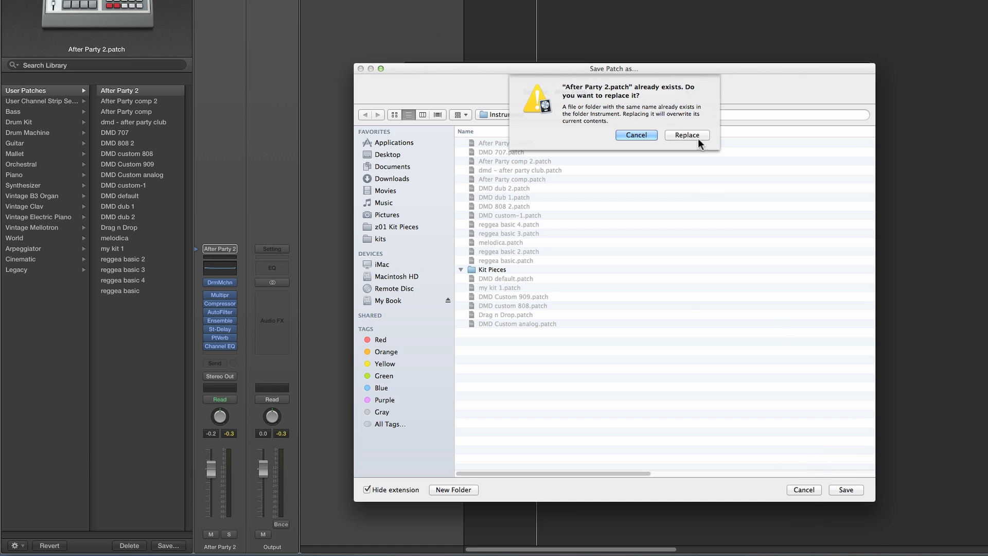
click(698, 137)
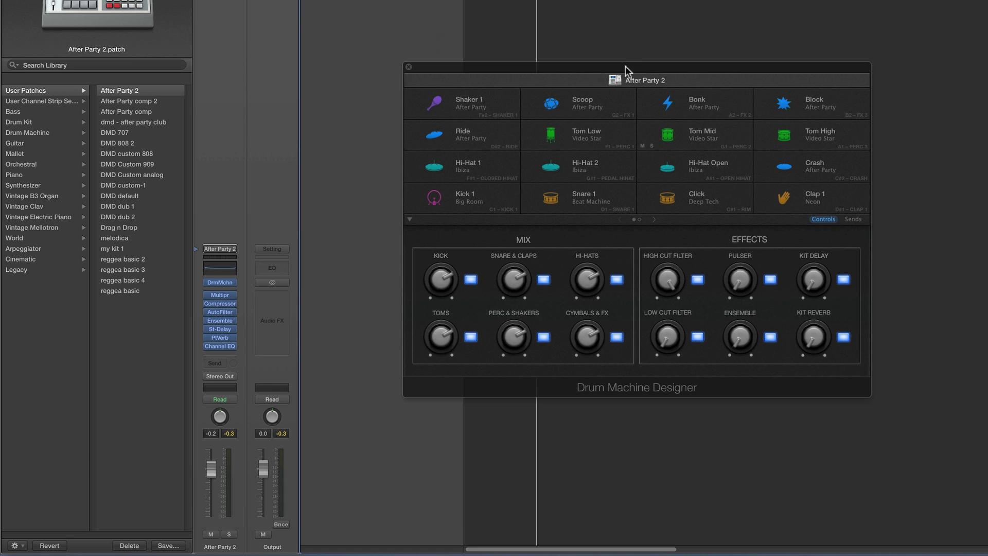
Audition the Kick 1, Snare 1 and Click pads of the saved kit
drag(626, 69, 621, 76)
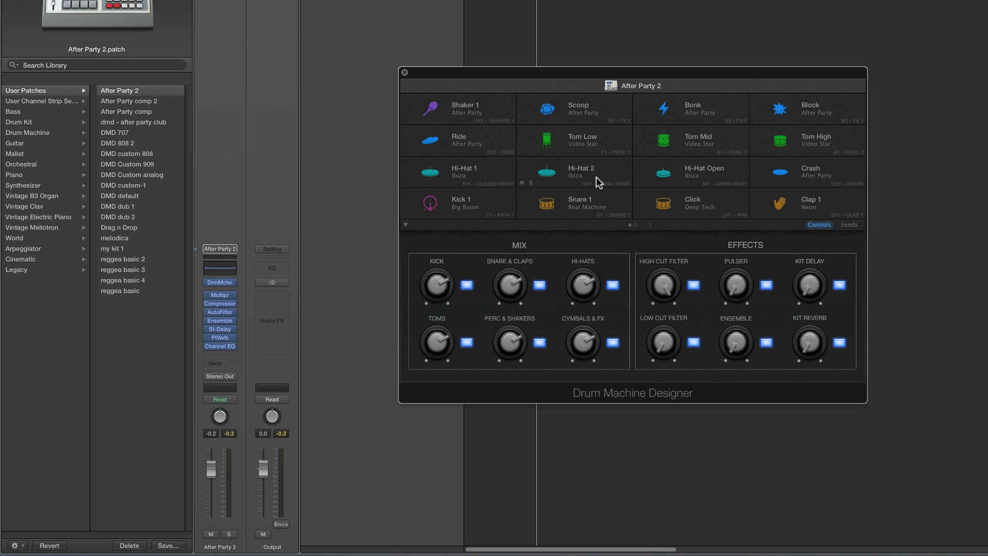
click(428, 204)
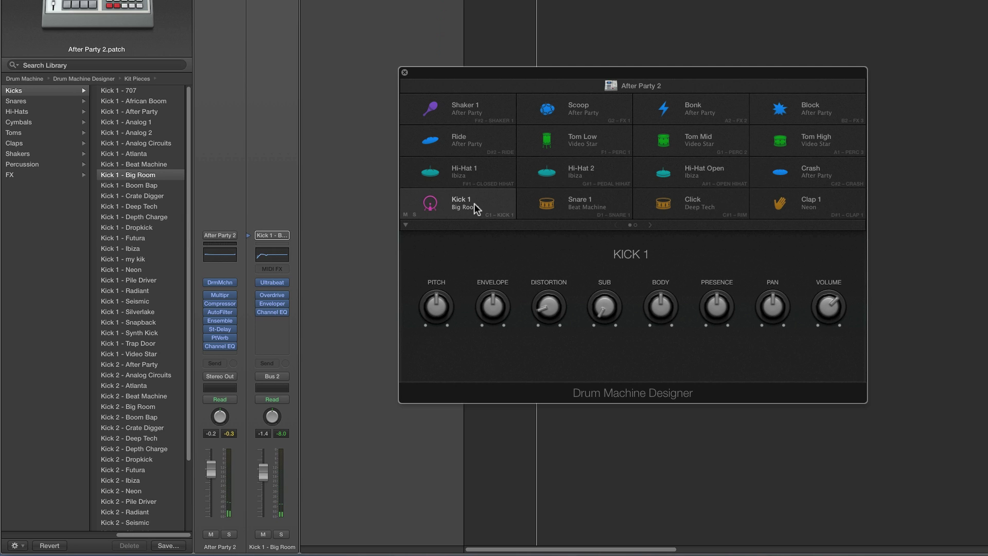
click(550, 198)
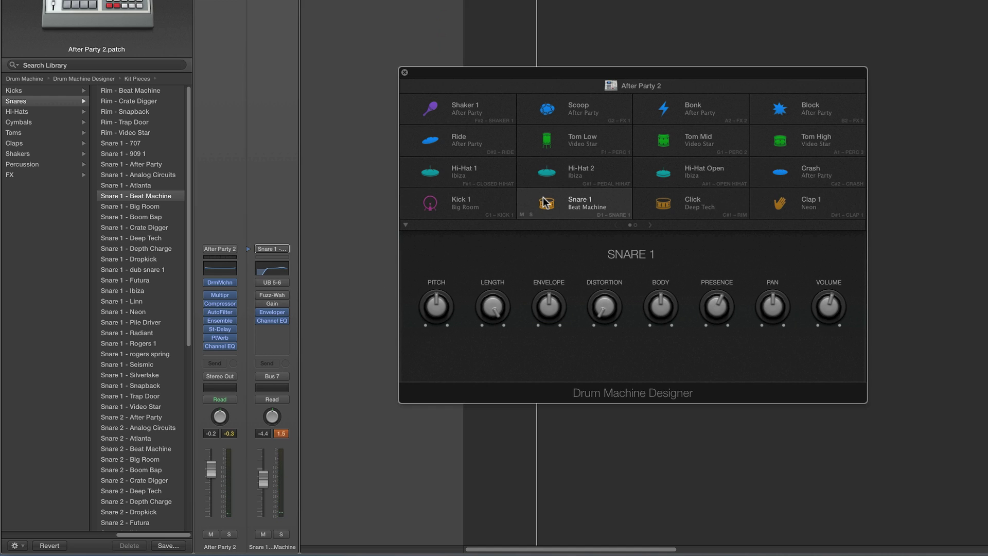
click(669, 208)
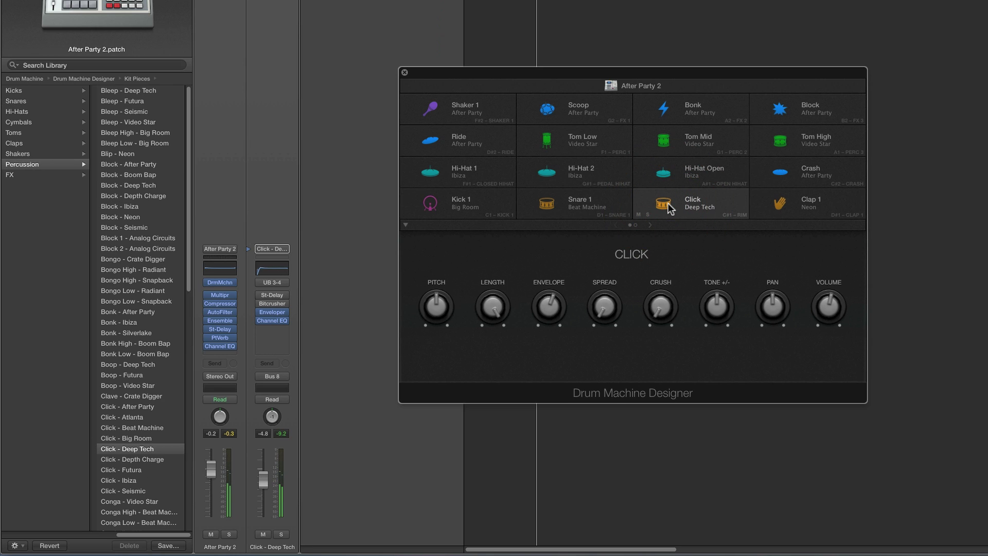